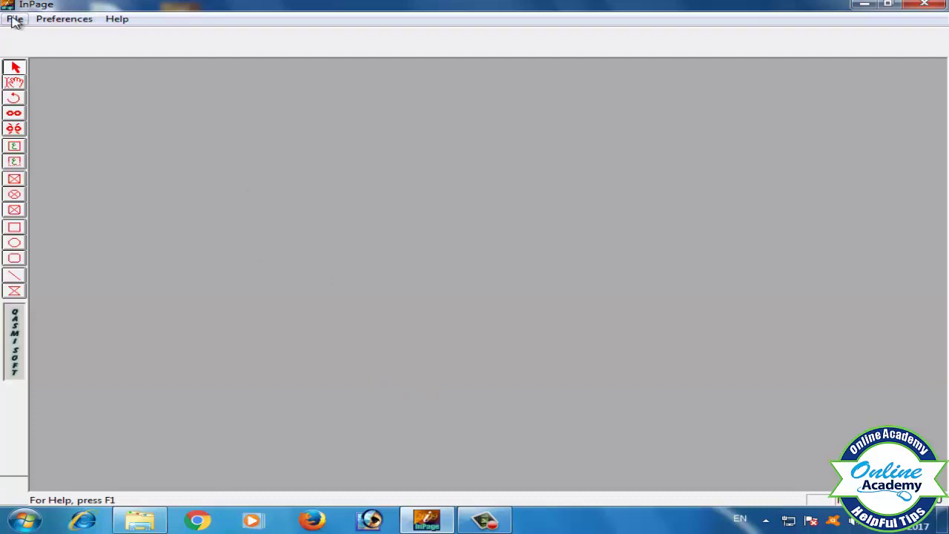
Create a new A4 portrait document and draw a text box about 64 by 41 mm in the page's upper half
{"action": "key", "text": "ctrl+n"}
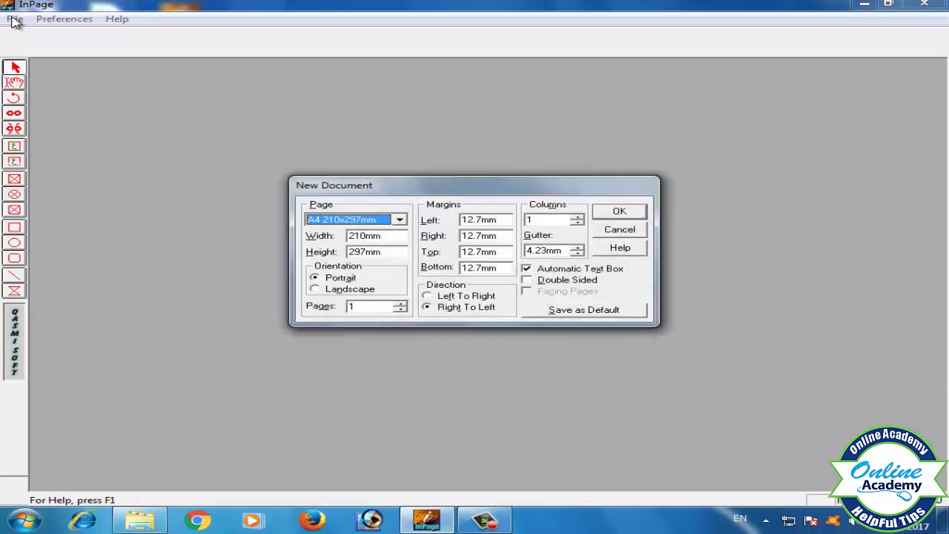
{"action": "key", "text": "Return"}
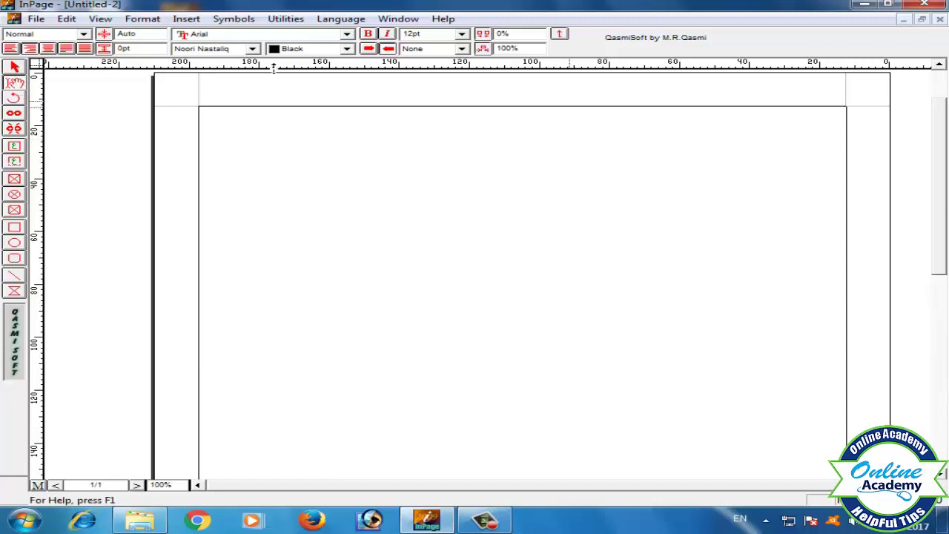
{"action": "left_click", "coordinate": [15, 99]}
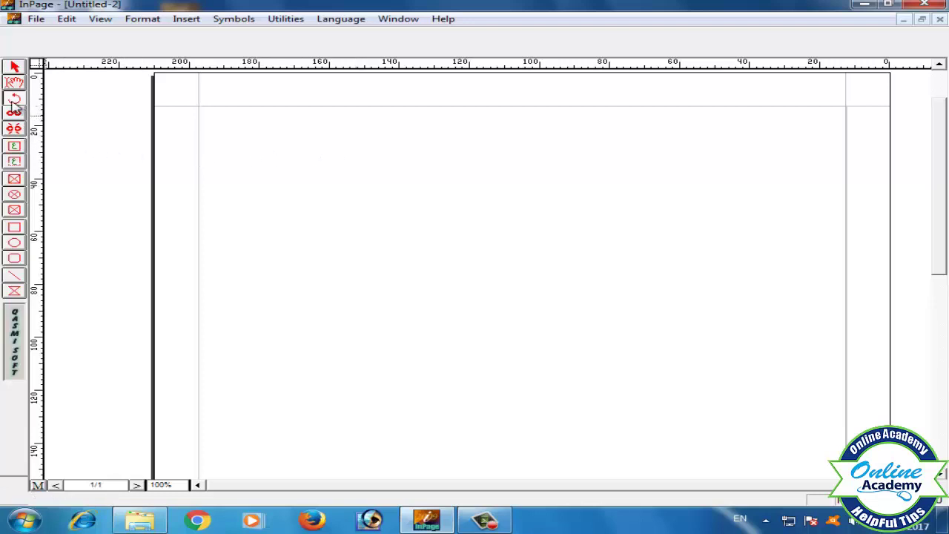
{"action": "left_click", "coordinate": [15, 146]}
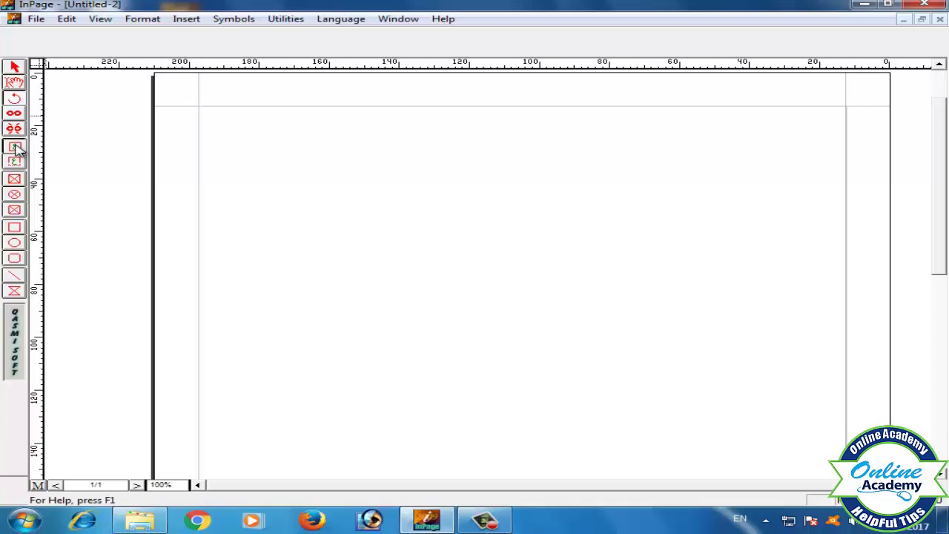
{"action": "left_click_drag", "start_coordinate": [380, 151], "coordinate": [605, 260]}
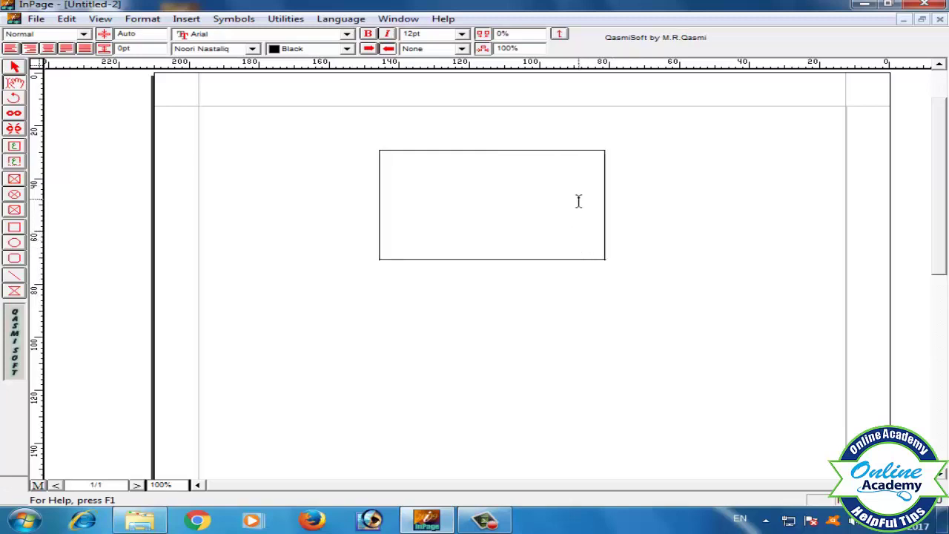
Set the text box's font size to 24pt and enter the text "پاکستان ایک اسلامی ملک ہے"
{"action": "key", "text": "ctrl+a"}
{"action": "left_click", "coordinate": [461, 33]}
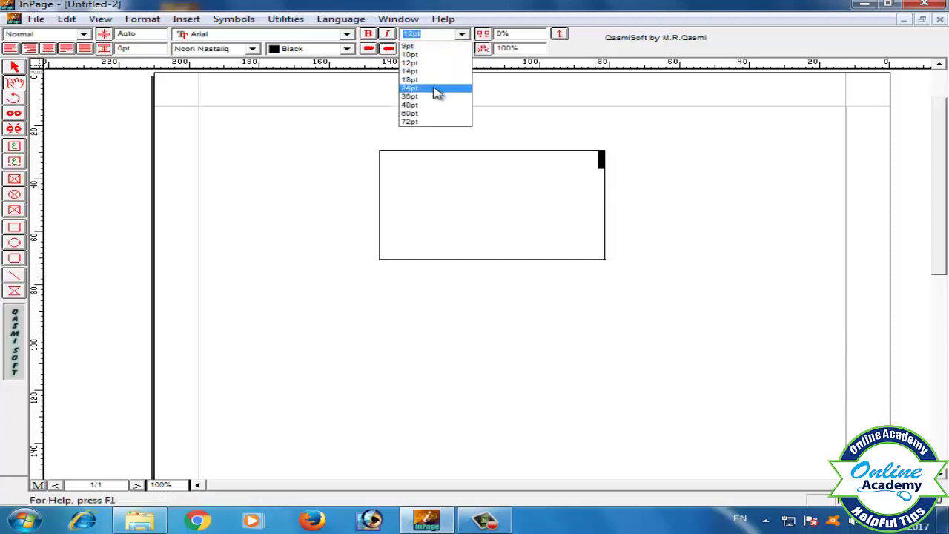
{"action": "left_click", "coordinate": [435, 90]}
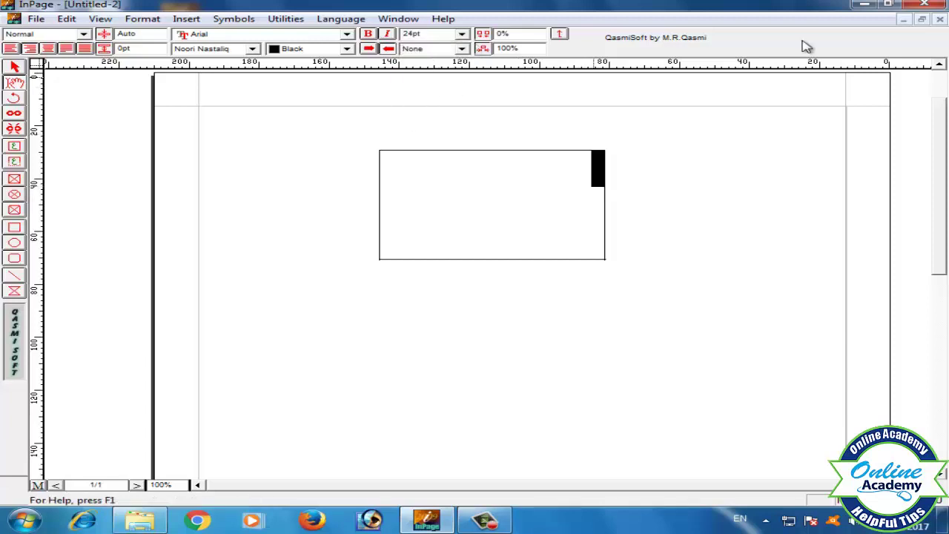
{"action": "type", "text": "پاکس"}
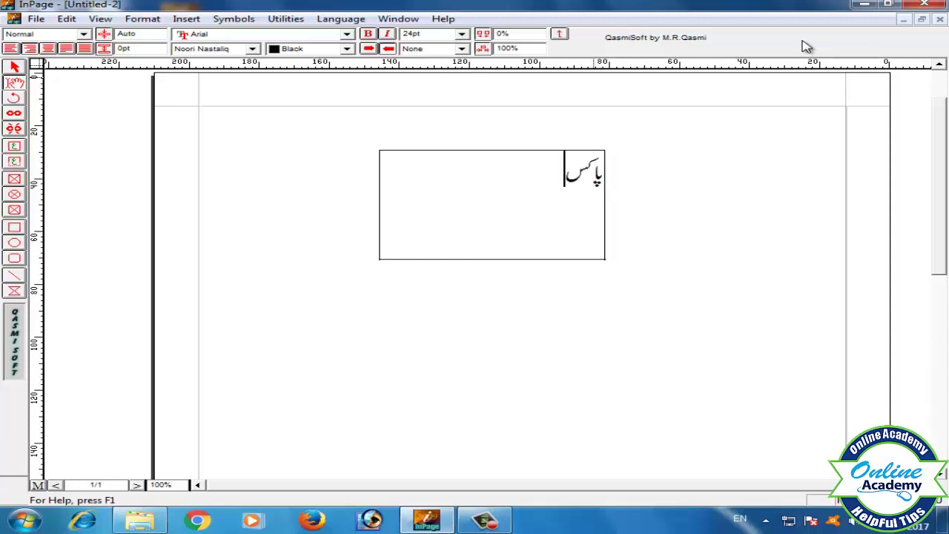
{"action": "type", "text": "تان"}
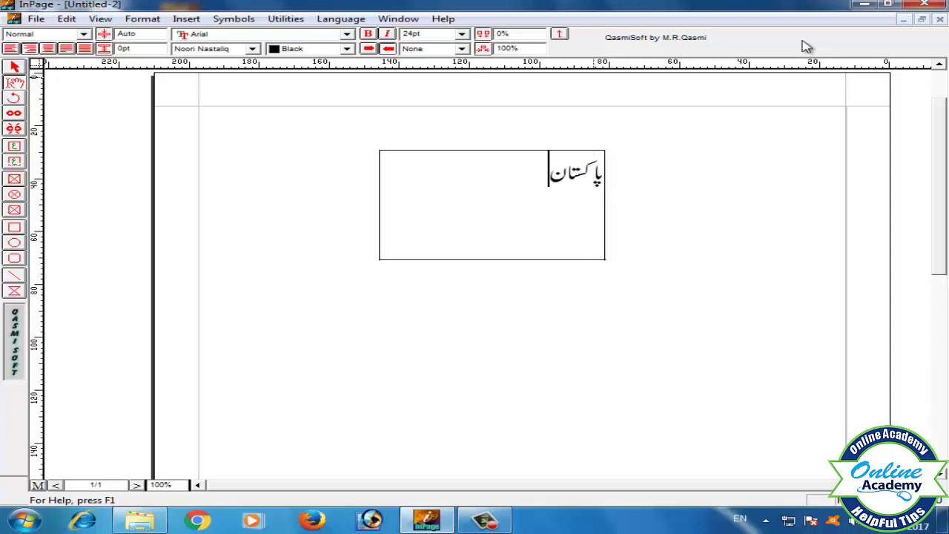
{"action": "type", "text": " ایکس"}
{"action": "key", "text": "BackSpace"}
{"action": "type", "text": "اسلام"}
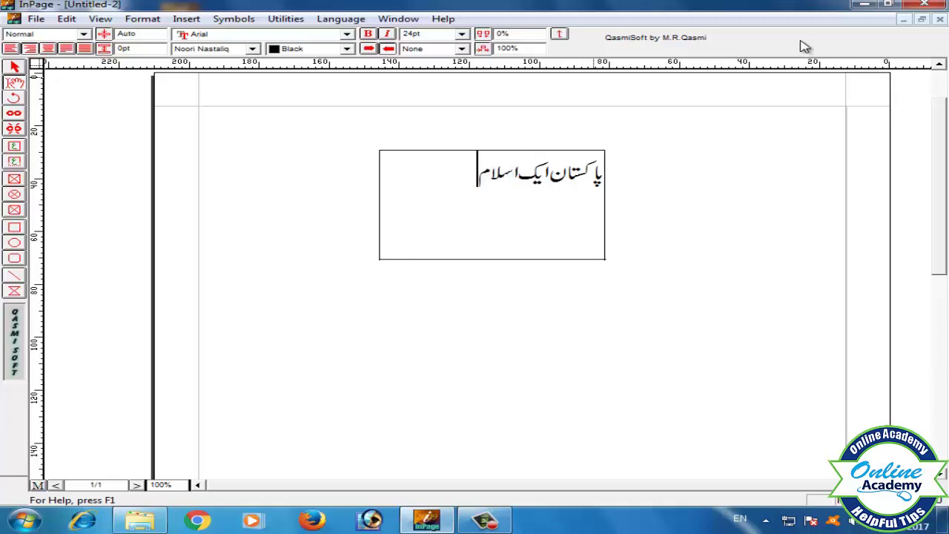
{"action": "type", "text": "ی ملک ہے"}
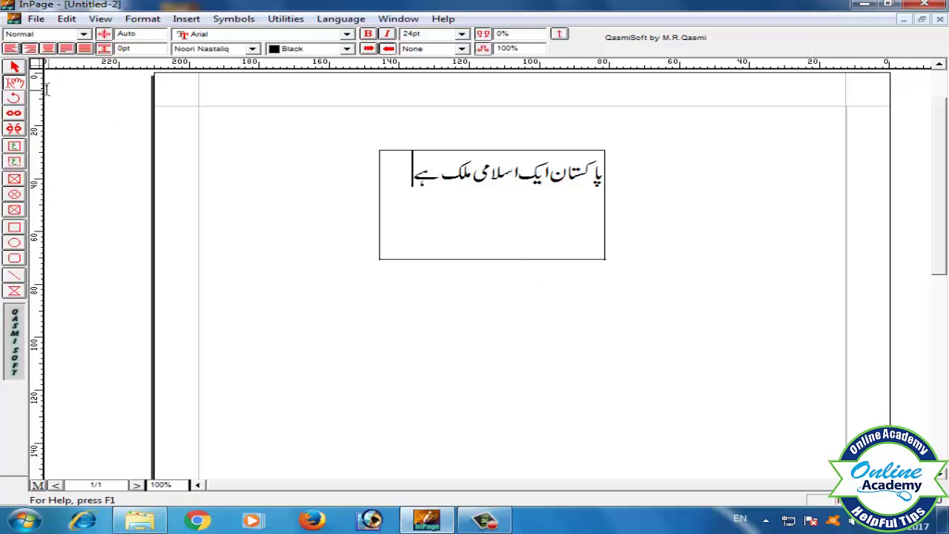
Select the text box as an object and shorten it to a height of about 25.4 mm
{"action": "left_click", "coordinate": [15, 67]}
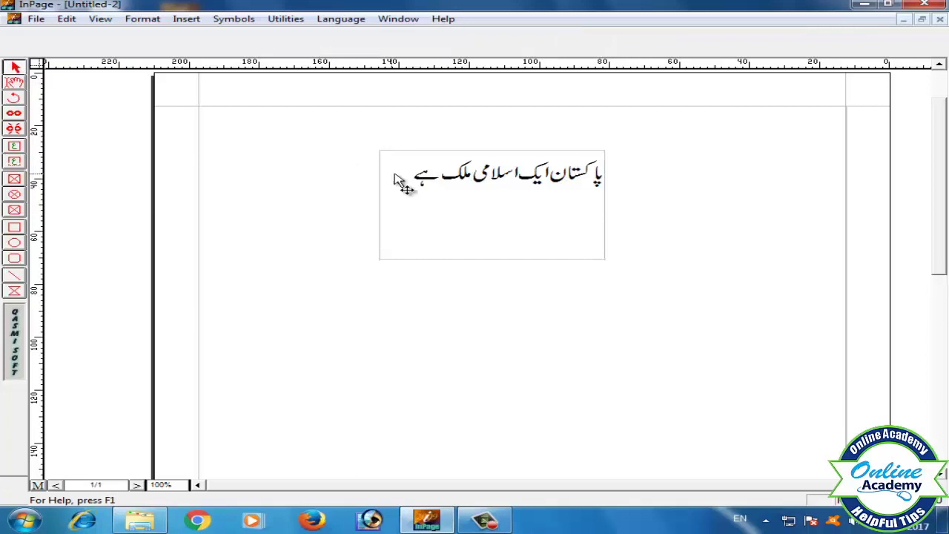
{"action": "left_click", "coordinate": [447, 198]}
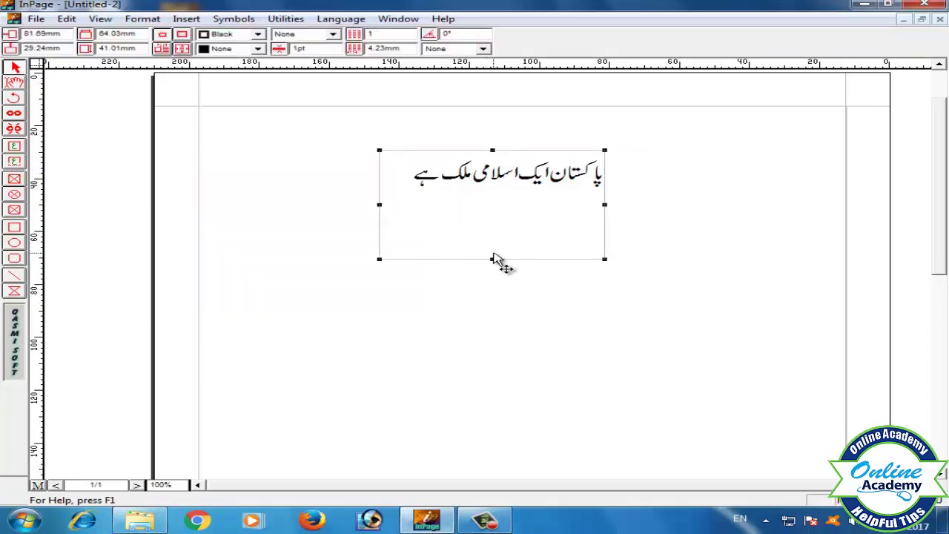
{"action": "left_click_drag", "start_coordinate": [494, 257], "coordinate": [494, 227]}
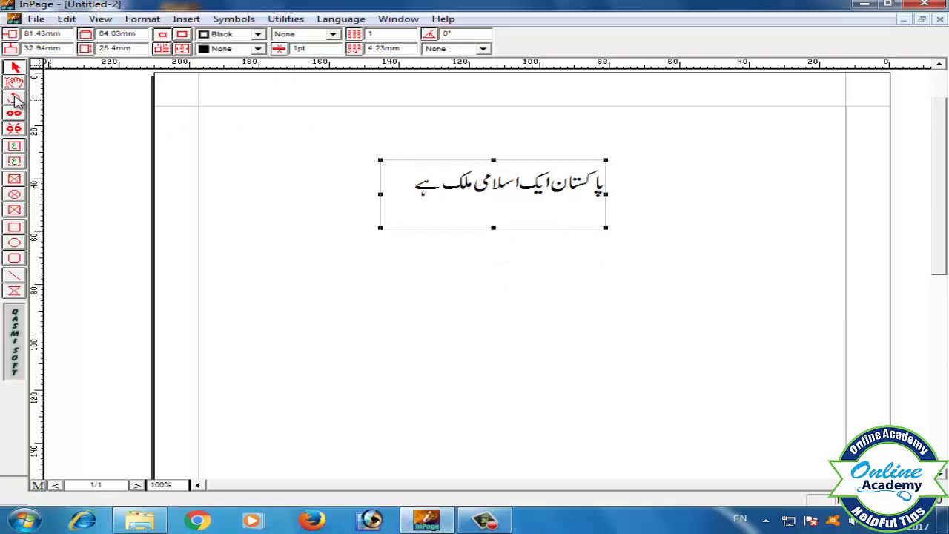
Rotate the text box freehand around its corners in both directions, ending at about 4.5°
{"action": "left_click", "coordinate": [14, 100]}
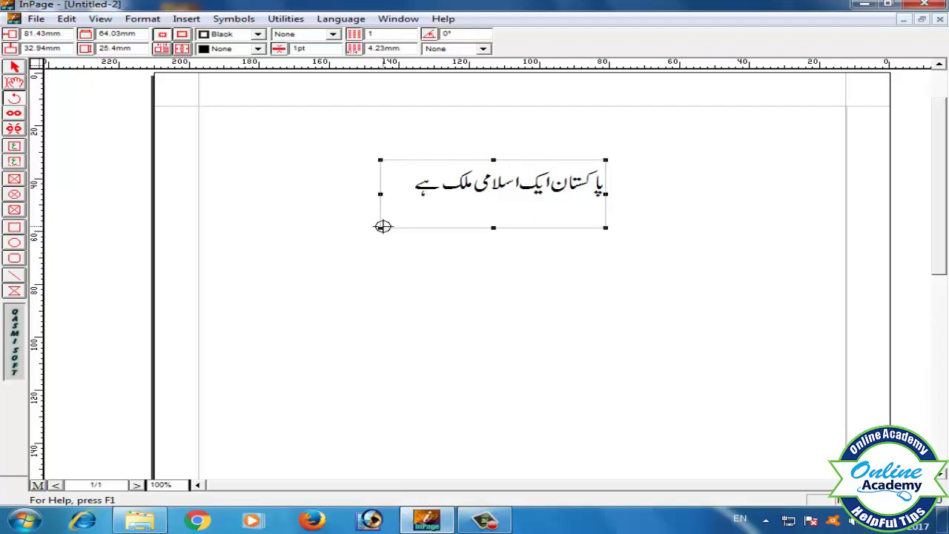
{"action": "left_click_drag", "start_coordinate": [383, 228], "coordinate": [482, 241]}
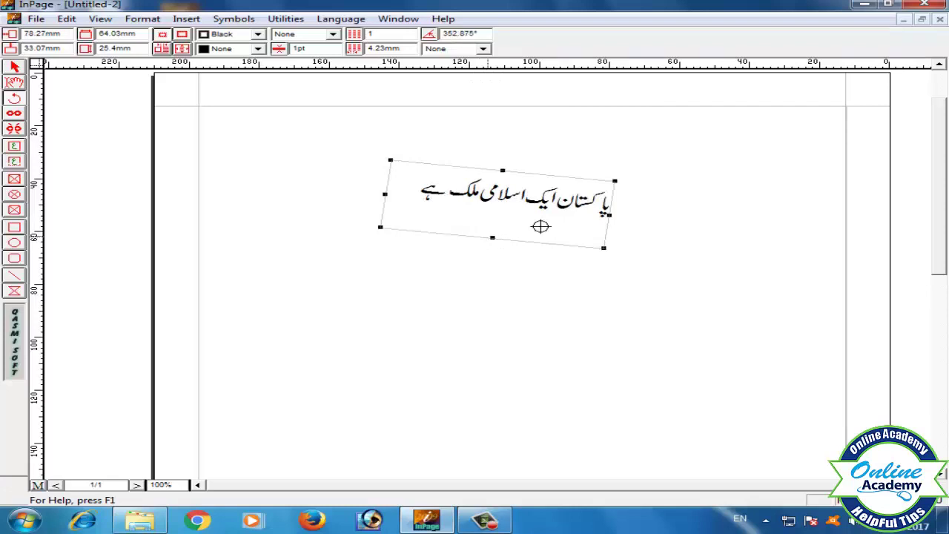
{"action": "left_click_drag", "start_coordinate": [612, 183], "coordinate": [673, 178]}
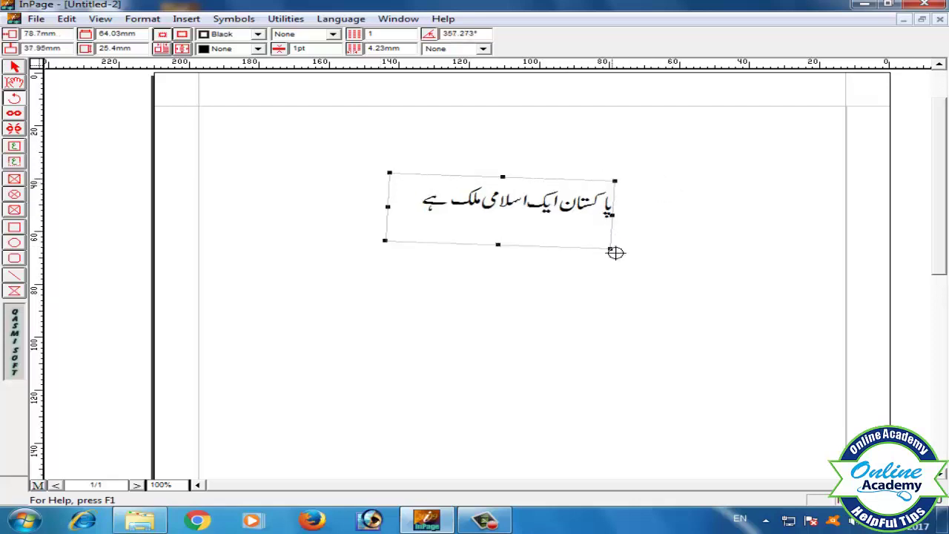
{"action": "left_click_drag", "start_coordinate": [380, 238], "coordinate": [432, 234]}
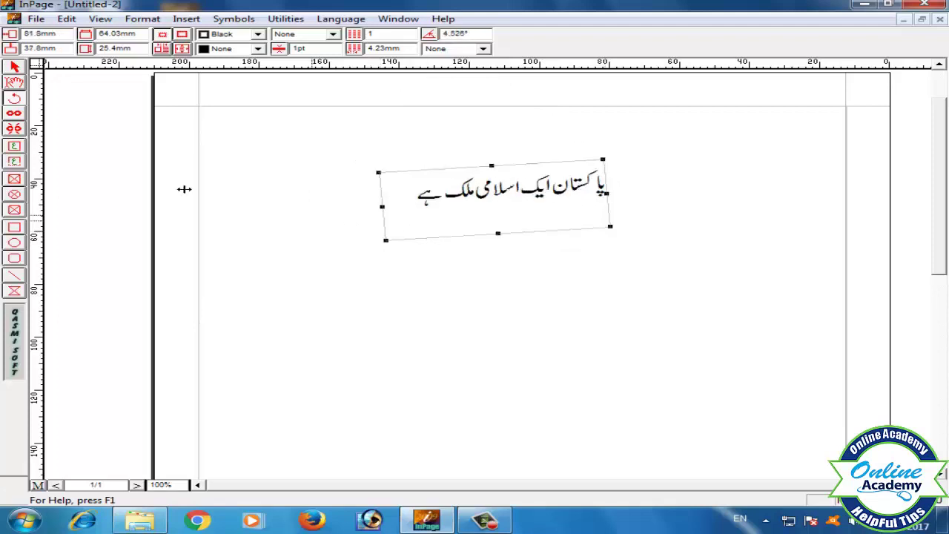
Move the text box down to about 51.6 mm vertically and try rotation angles of 10° and 20°
{"action": "left_click", "coordinate": [14, 67]}
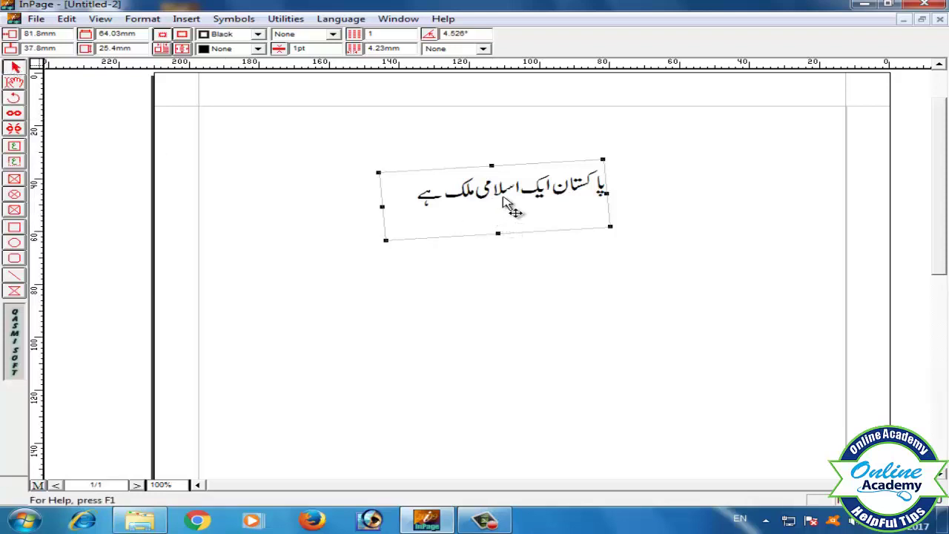
{"action": "left_click_drag", "start_coordinate": [508, 206], "coordinate": [509, 244]}
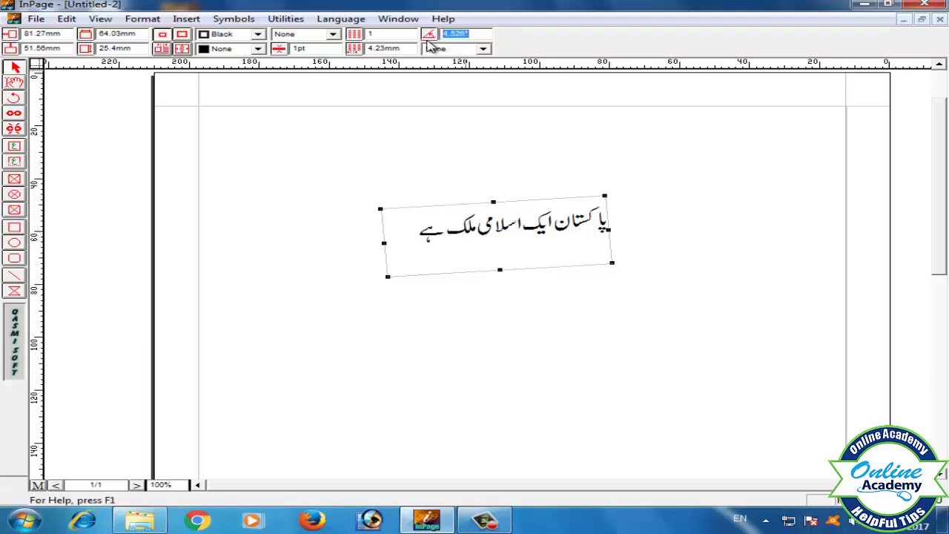
{"action": "type", "text": "10"}
{"action": "key", "text": "Return"}
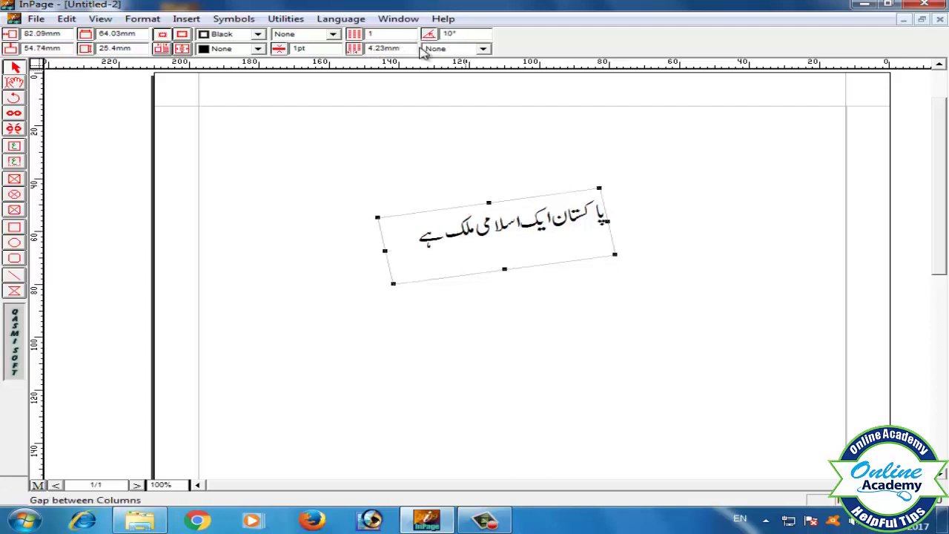
{"action": "type", "text": "20"}
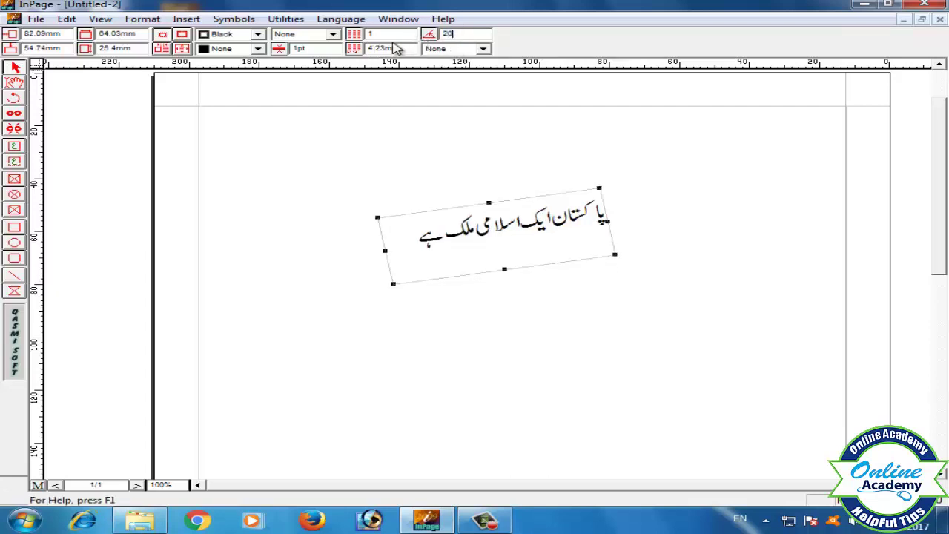
{"action": "key", "text": "Return"}
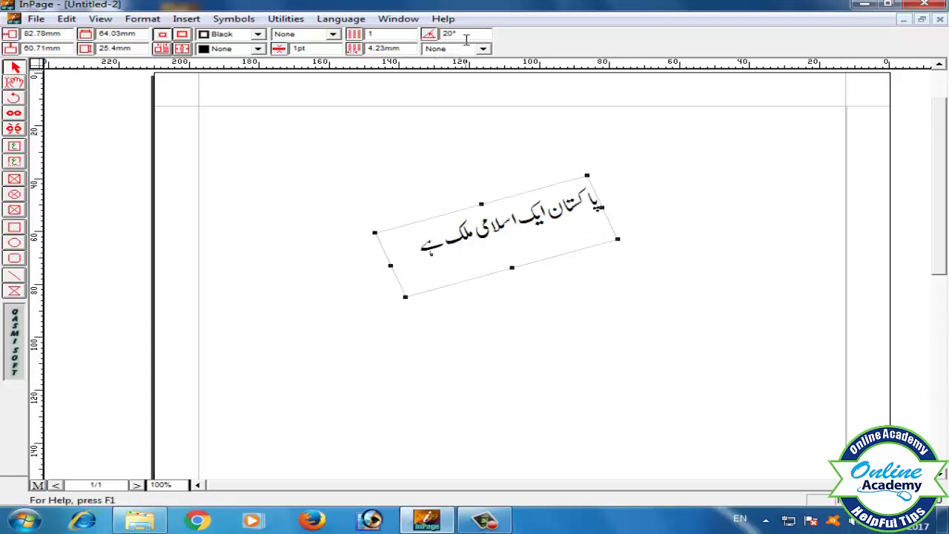
Set the text box's rotation angle to 0° and move it up to a vertical position of about 37.6 mm
{"action": "double_click", "coordinate": [452, 34]}
{"action": "type", "text": "0"}
{"action": "key", "text": "Return"}
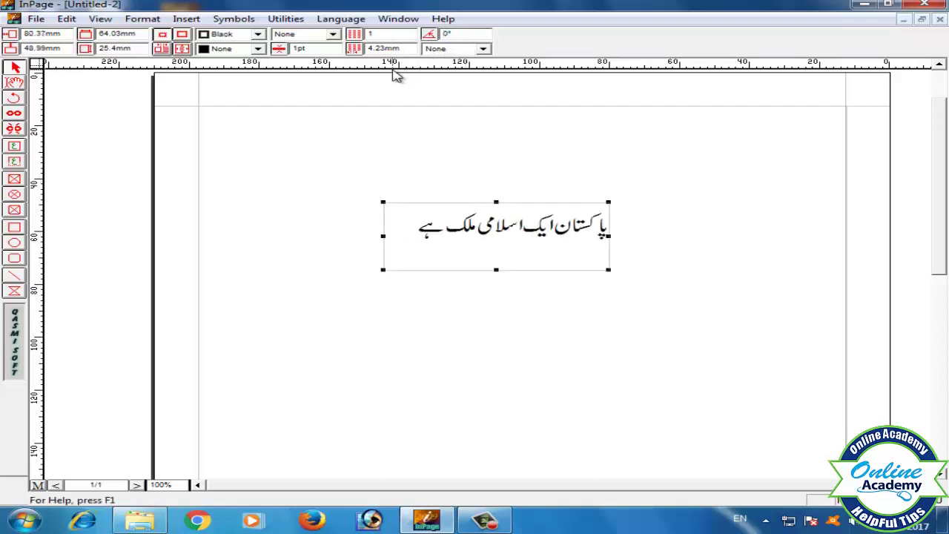
{"action": "left_click_drag", "start_coordinate": [523, 247], "coordinate": [519, 219]}
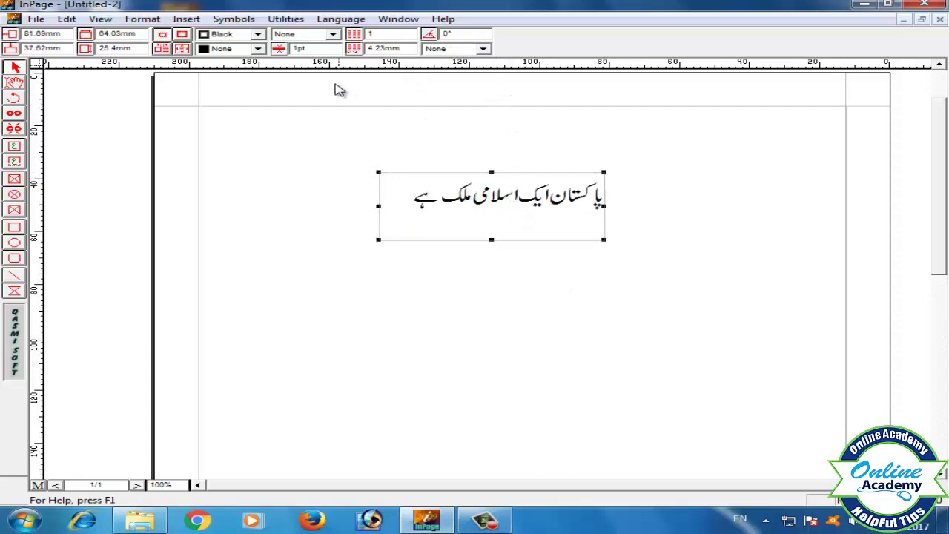
Try the vertical-line, diagonal-line and diagonal crosshatch fill patterns on the text box, and set the fill pattern back to None
{"action": "left_click", "coordinate": [483, 49]}
{"action": "left_click", "coordinate": [437, 87]}
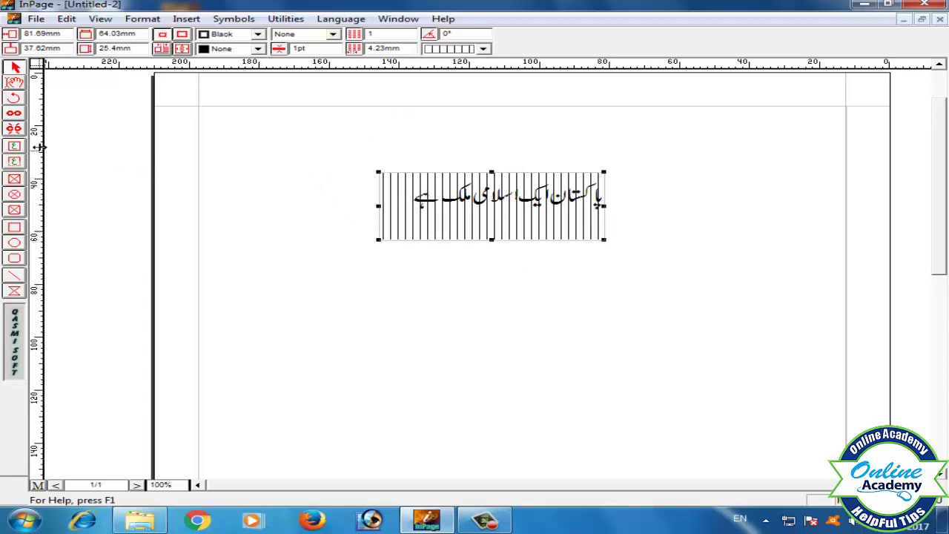
{"action": "left_click", "coordinate": [467, 48]}
{"action": "left_click", "coordinate": [445, 89]}
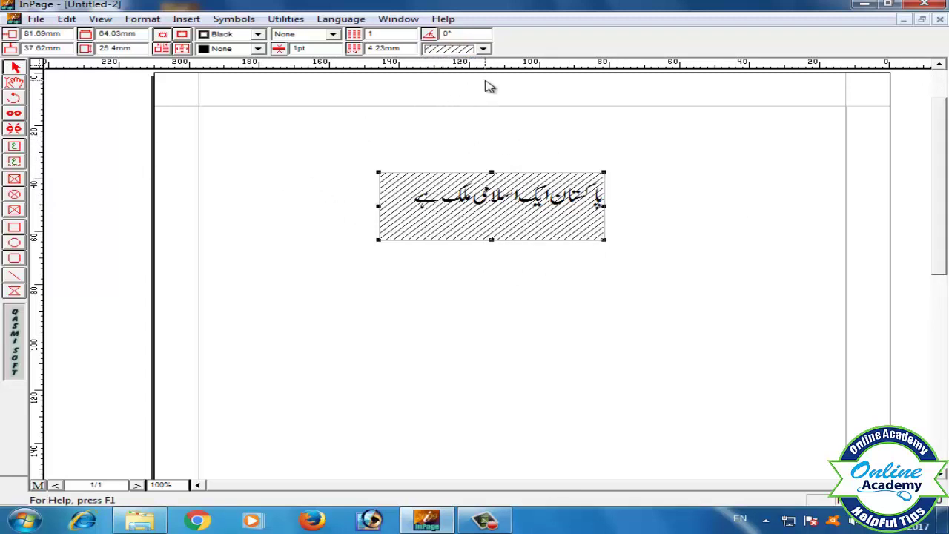
{"action": "left_click", "coordinate": [483, 49]}
{"action": "left_click", "coordinate": [487, 97]}
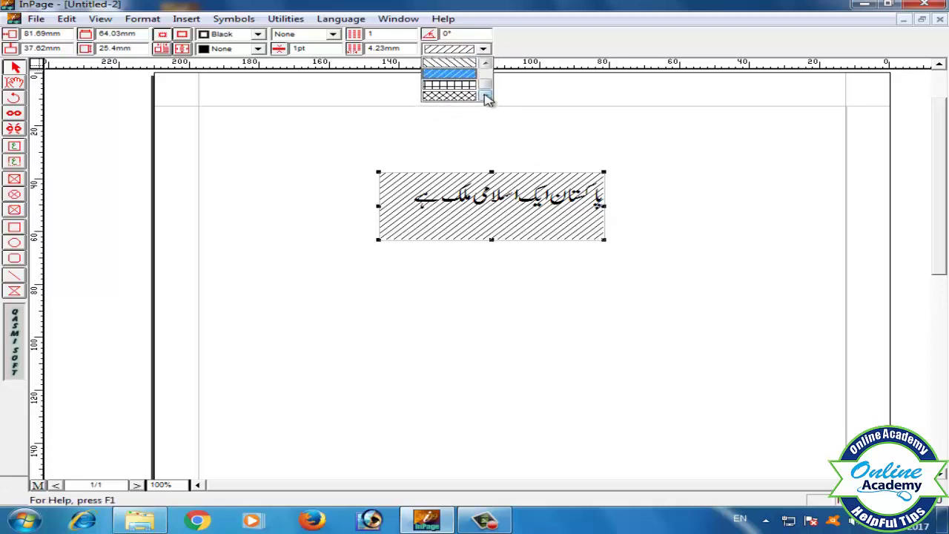
{"action": "left_click", "coordinate": [463, 97]}
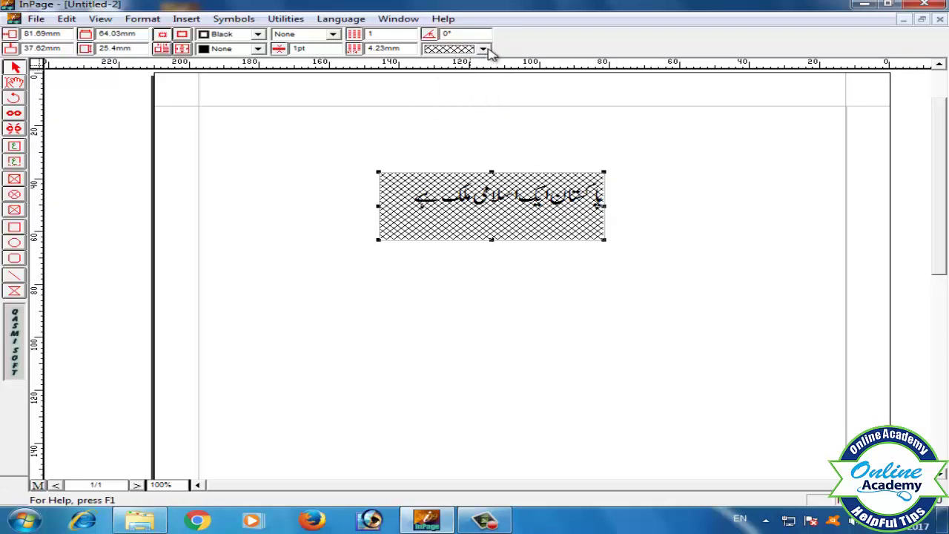
{"action": "left_click", "coordinate": [484, 49]}
{"action": "left_click", "coordinate": [462, 77]}
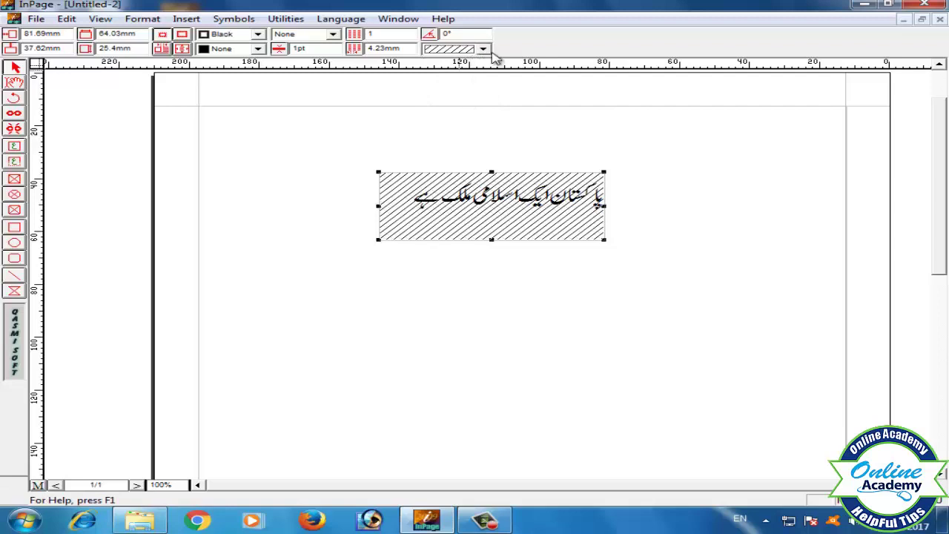
{"action": "left_click", "coordinate": [483, 49]}
{"action": "left_click", "coordinate": [486, 63]}
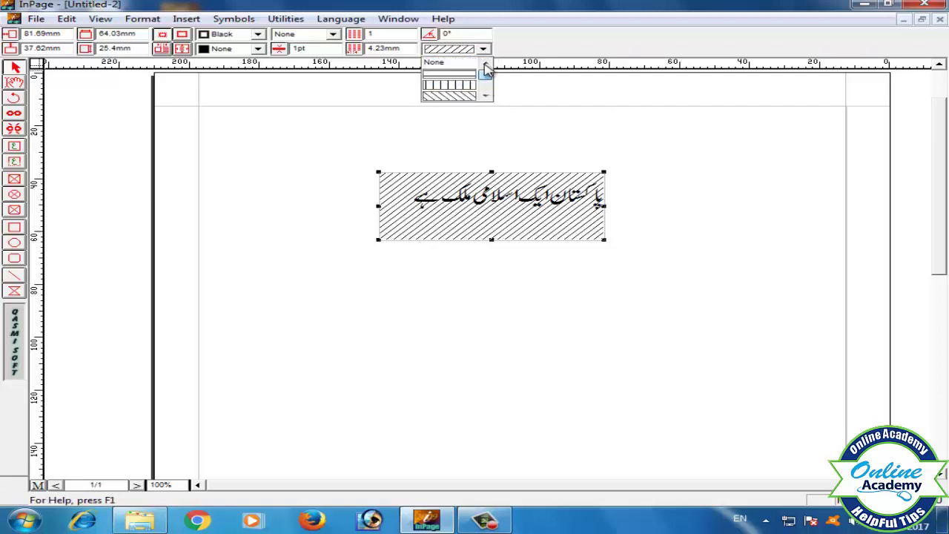
{"action": "left_click", "coordinate": [475, 63]}
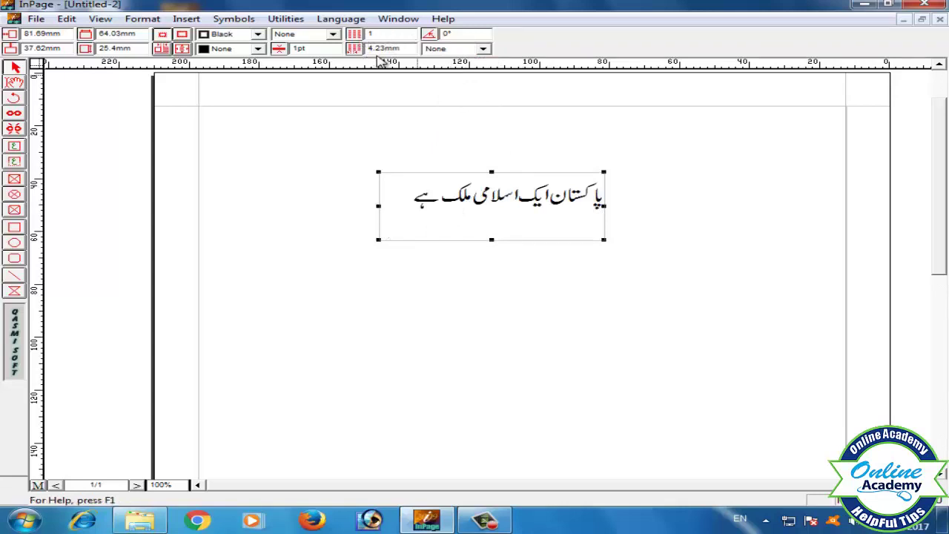
Try a solid line border on the text box, and set the border style back to None
{"action": "left_click", "coordinate": [334, 35]}
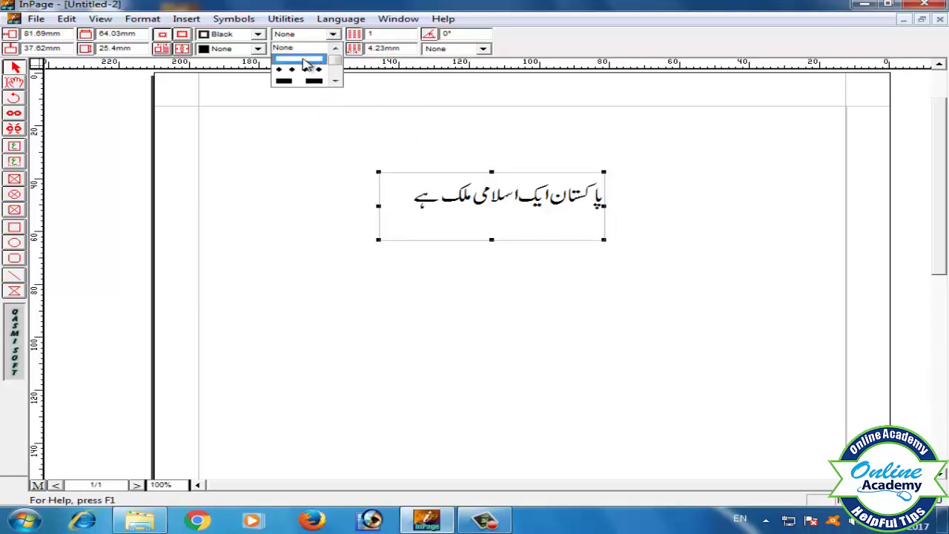
{"action": "left_click", "coordinate": [303, 59]}
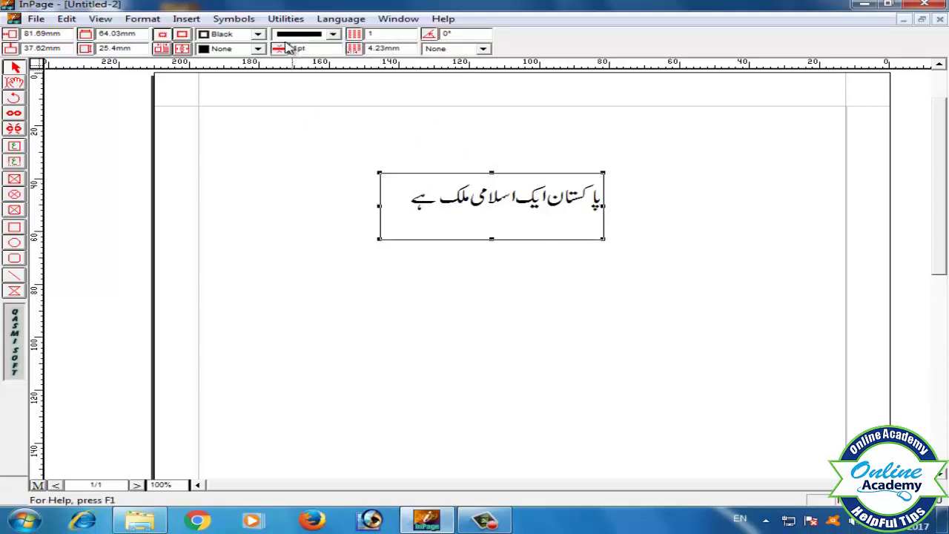
{"action": "left_click", "coordinate": [332, 35]}
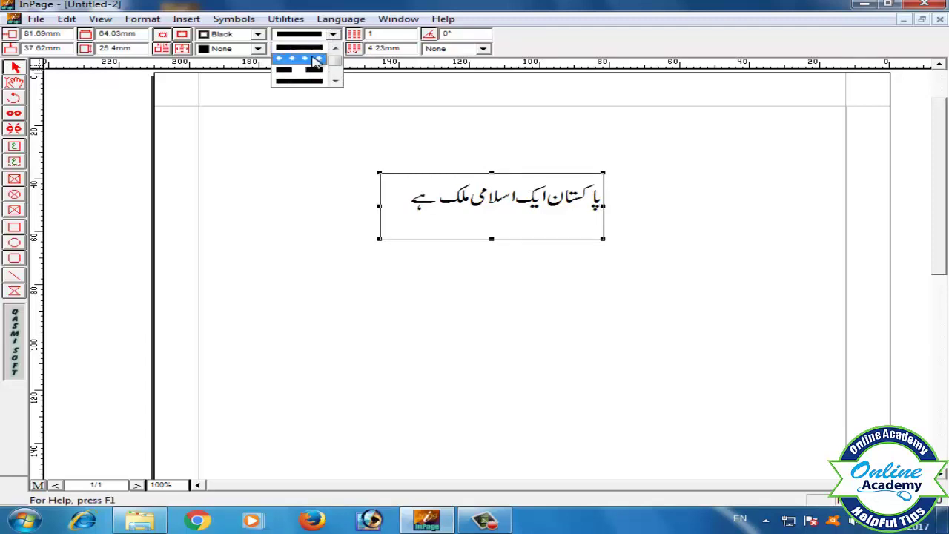
{"action": "left_click", "coordinate": [282, 47]}
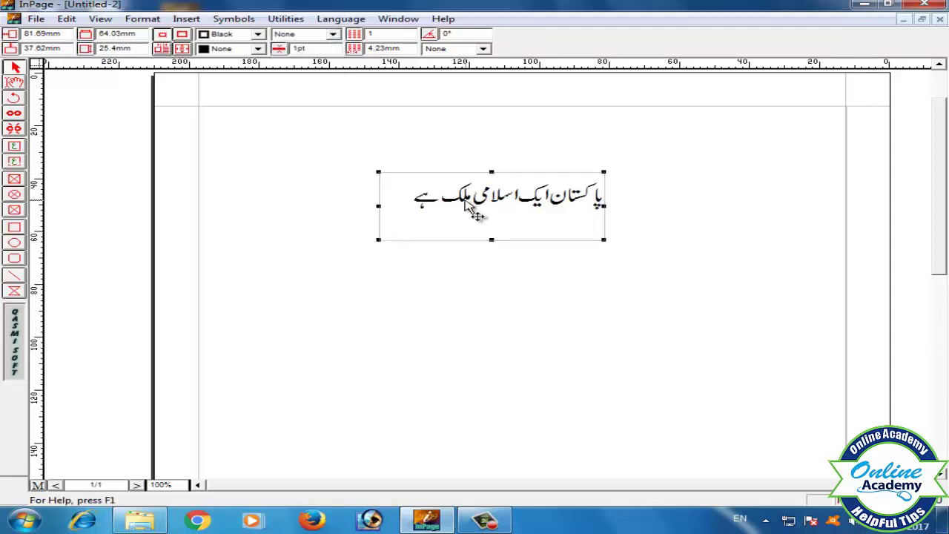
Reduce the text box's height to about 18.3 mm and move it up to a vertical position of about 28.1 mm
{"action": "mouse_move", "coordinate": [502, 219]}
{"action": "left_mouse_down"}
{"action": "mouse_move", "coordinate": [490, 189]}
{"action": "mouse_move", "coordinate": [491, 204]}
{"action": "left_mouse_up"}
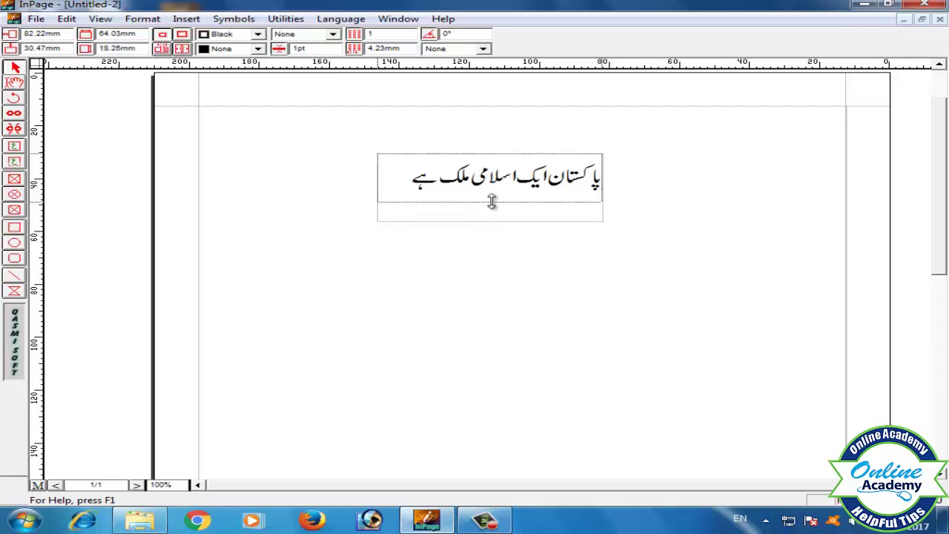
{"action": "left_click", "coordinate": [492, 202]}
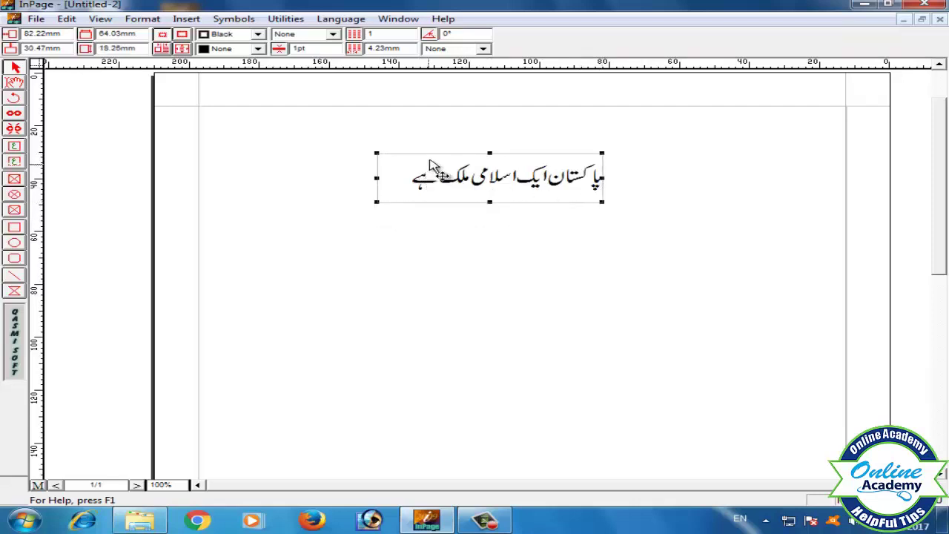
{"action": "double_click", "coordinate": [517, 182]}
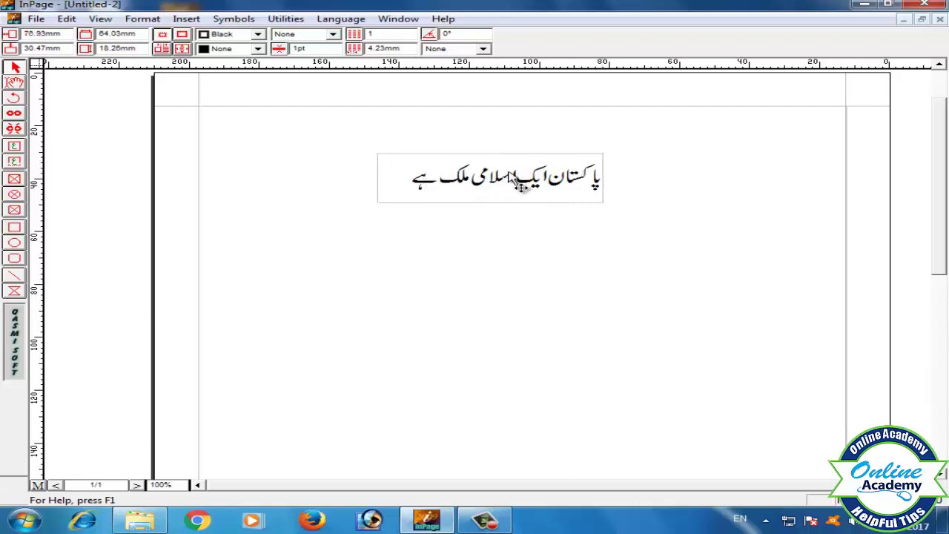
{"action": "left_click_drag", "start_coordinate": [513, 178], "coordinate": [488, 196]}
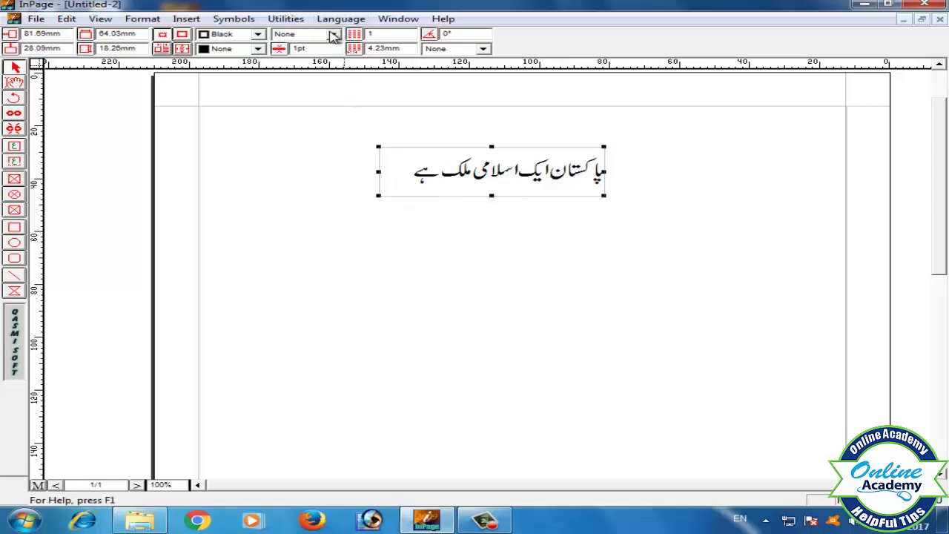
Try a solid border on the text box, switch it to the dotted style, and set the border thickness to 5 pt
{"action": "left_click", "coordinate": [334, 35]}
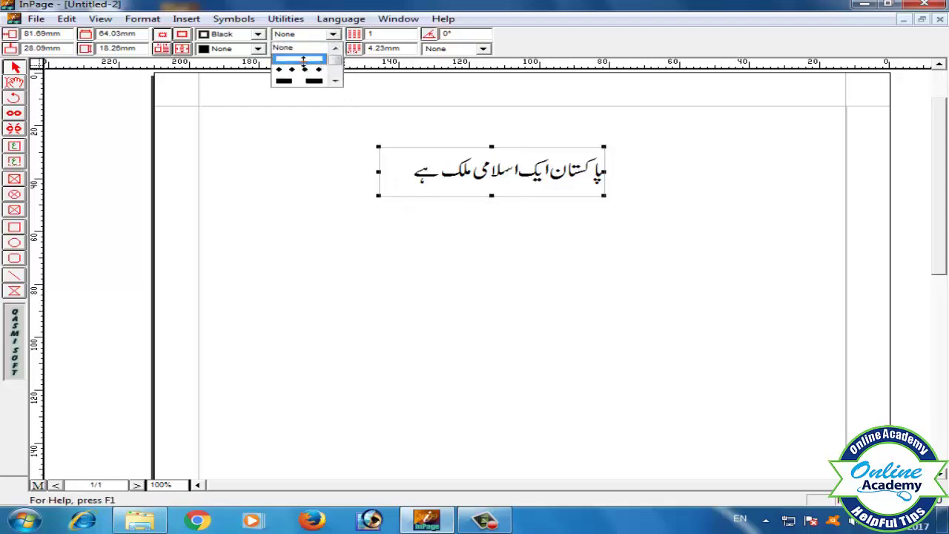
{"action": "left_click", "coordinate": [302, 59]}
{"action": "left_click", "coordinate": [333, 34]}
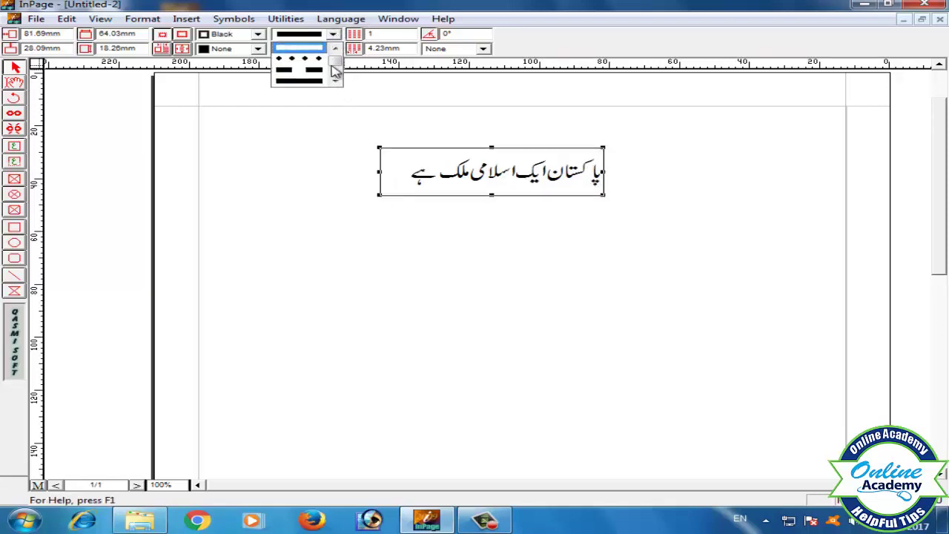
{"action": "left_click", "coordinate": [307, 58]}
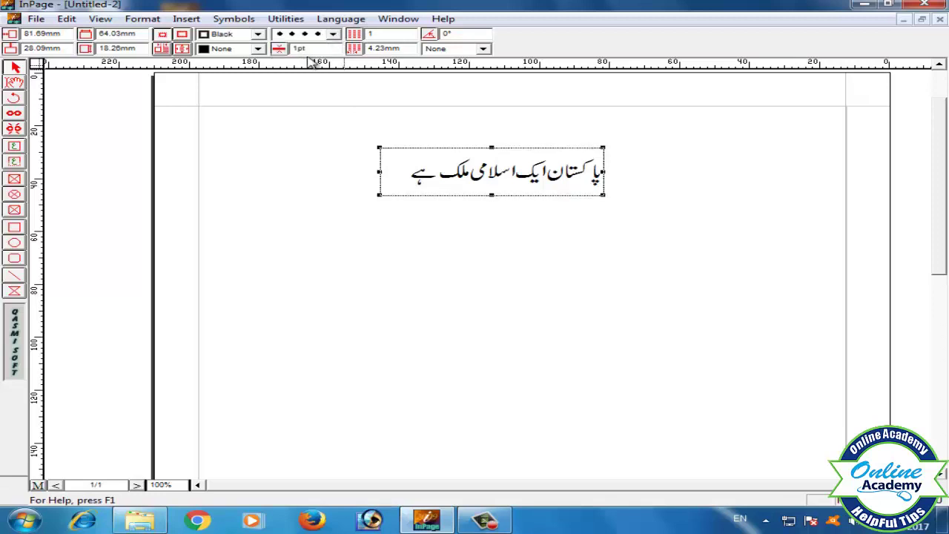
{"action": "double_click", "coordinate": [312, 48]}
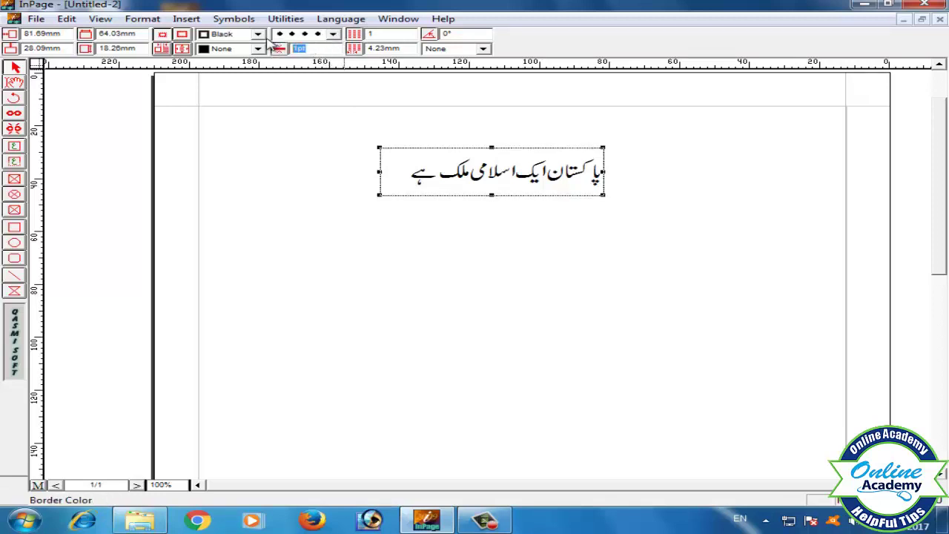
{"action": "type", "text": "5"}
{"action": "key", "text": "Return"}
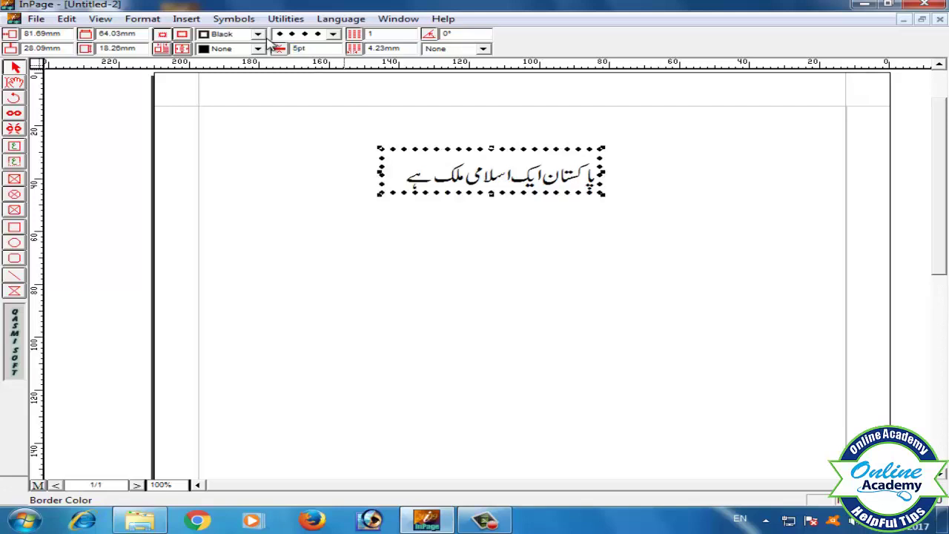
Change the text box's border to the dashed style and color it red
{"action": "left_click", "coordinate": [333, 34]}
{"action": "left_click_drag", "start_coordinate": [333, 60], "coordinate": [333, 52]}
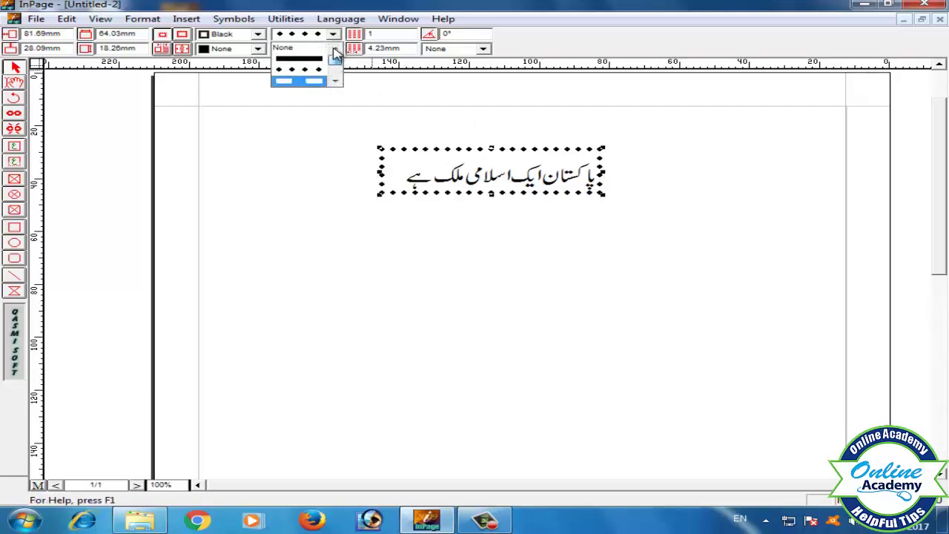
{"action": "left_click", "coordinate": [307, 58]}
{"action": "key", "text": "Down"}
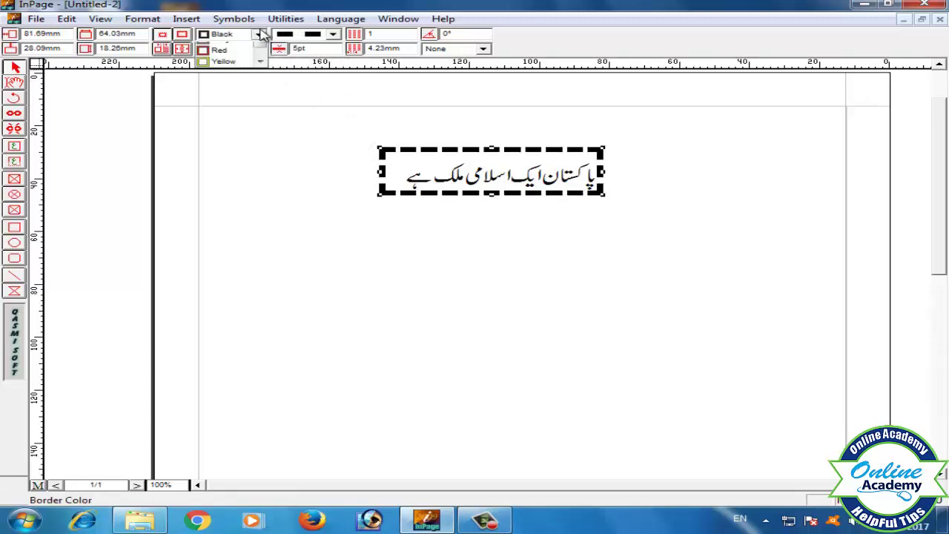
{"action": "left_click", "coordinate": [257, 34]}
{"action": "left_click", "coordinate": [221, 68]}
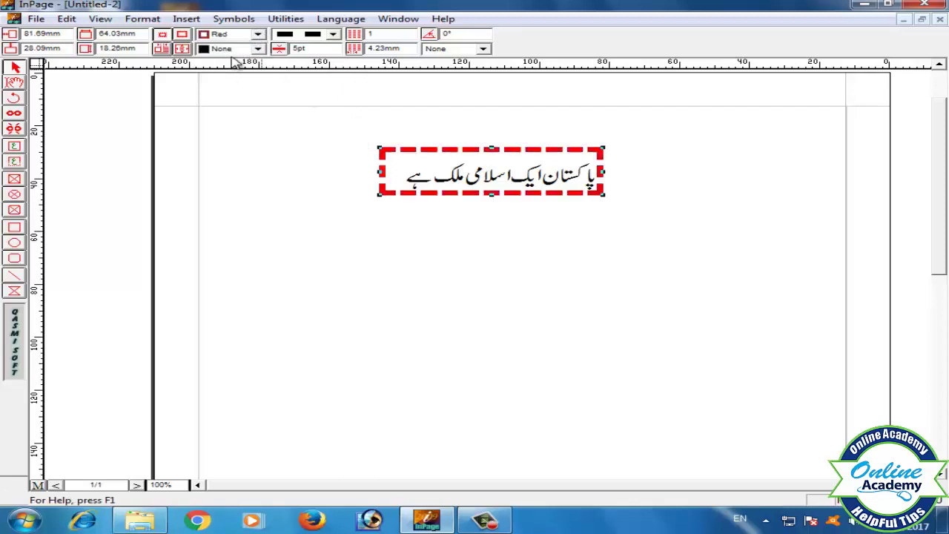
Try yellow and cyan as the text box's fill color, and set the fill to blue
{"action": "left_click", "coordinate": [257, 48]}
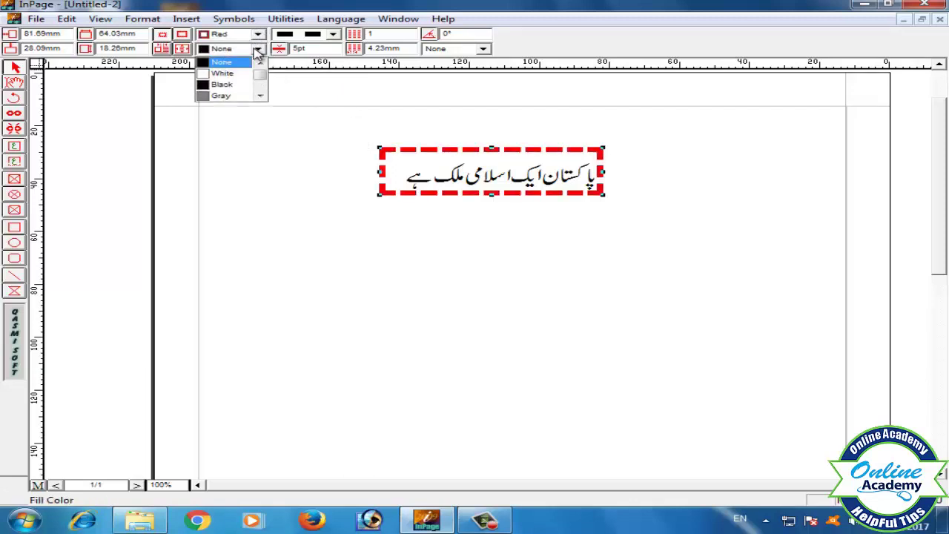
{"action": "left_click", "coordinate": [260, 82]}
{"action": "left_click", "coordinate": [221, 73]}
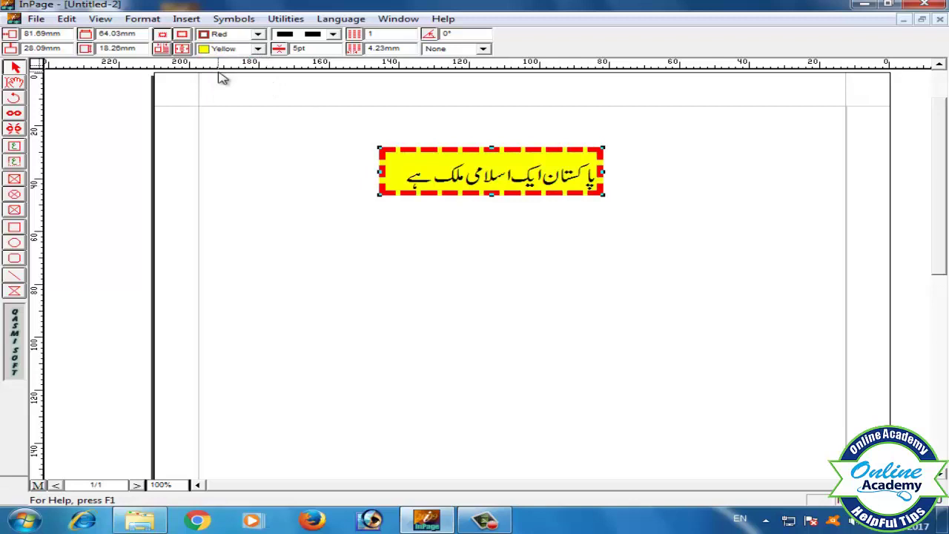
{"action": "left_click", "coordinate": [257, 48]}
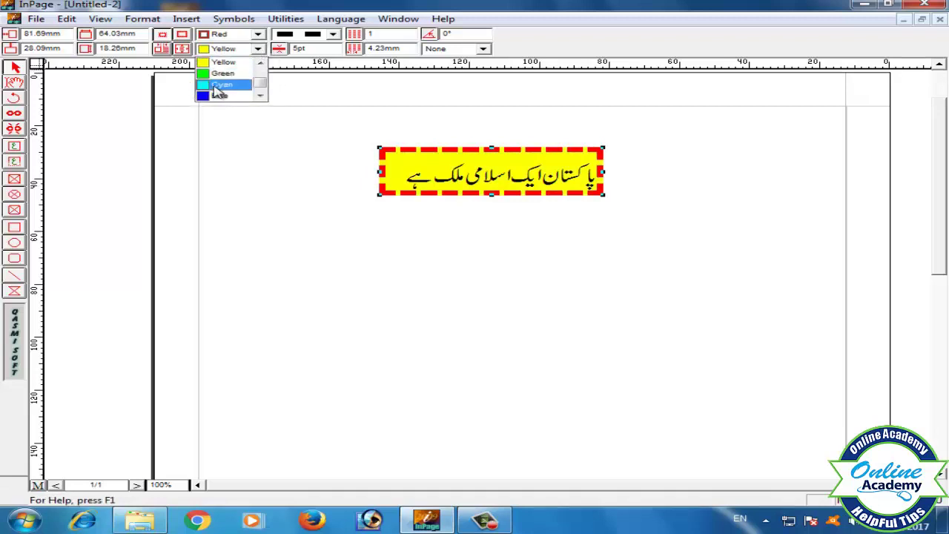
{"action": "left_click", "coordinate": [219, 85]}
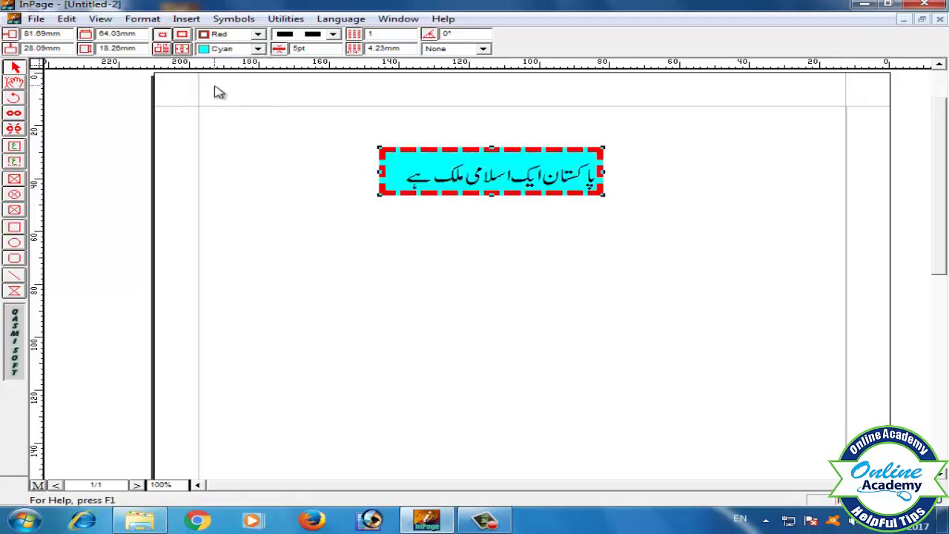
{"action": "left_click", "coordinate": [258, 49]}
{"action": "left_click", "coordinate": [244, 82]}
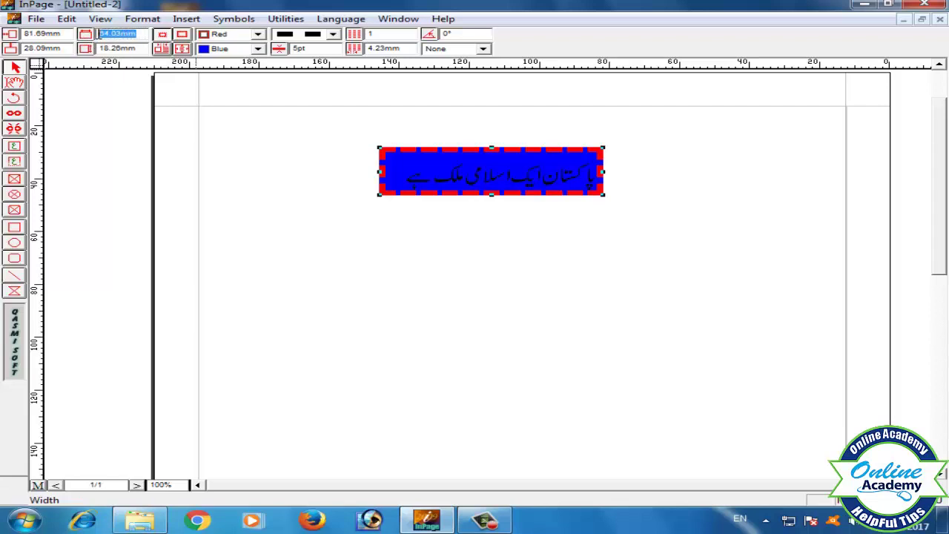
Set the text box's width to 80 mm and its height to 25 mm
{"action": "type", "text": "80"}
{"action": "key", "text": "Return"}
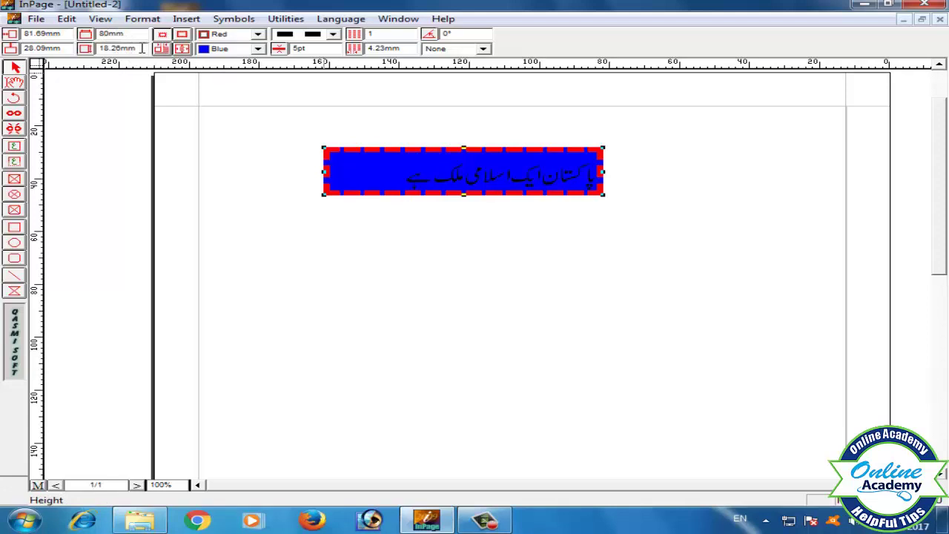
{"action": "left_click_drag", "start_coordinate": [121, 49], "coordinate": [98, 49]}
{"action": "type", "text": "25"}
{"action": "key", "text": "Return"}
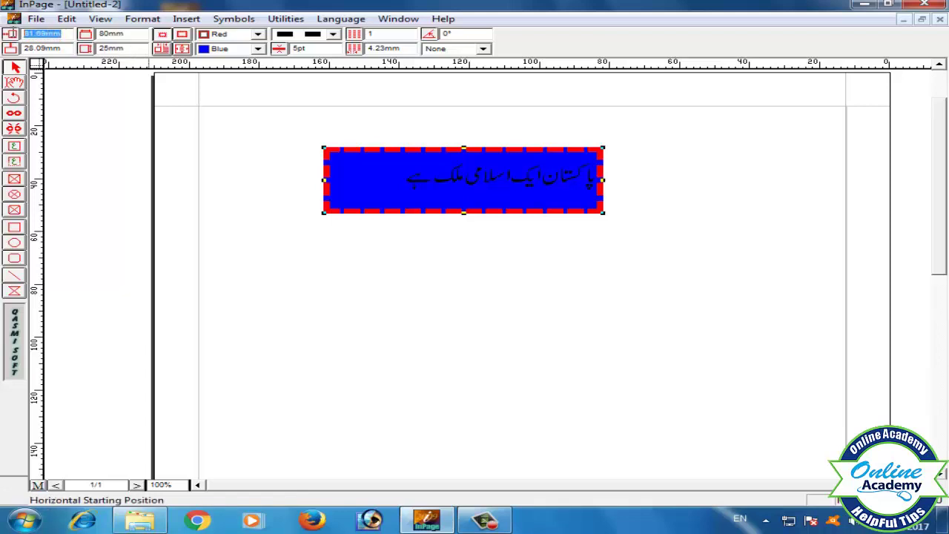
Try a horizontal starting position of 100 mm for the text box, and set it to 80 mm
{"action": "type", "text": "100"}
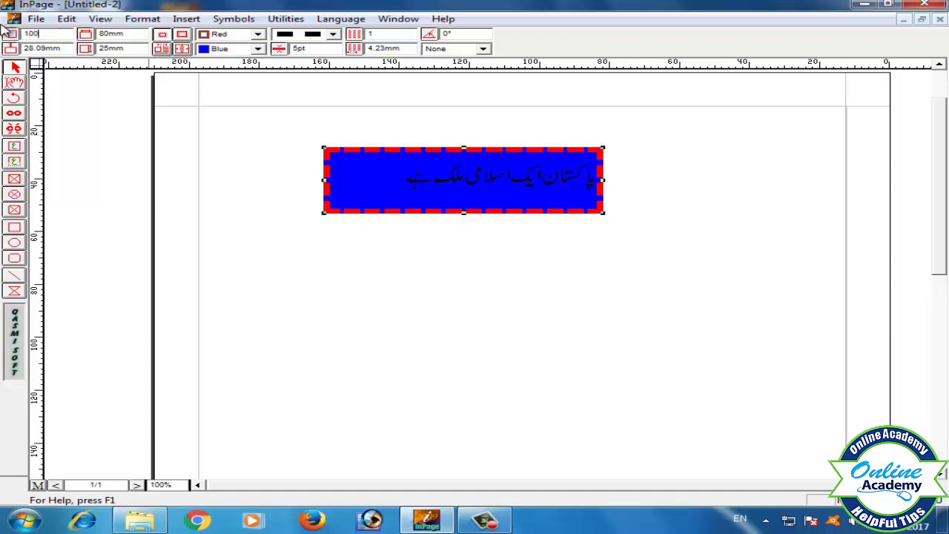
{"action": "key", "text": "Return"}
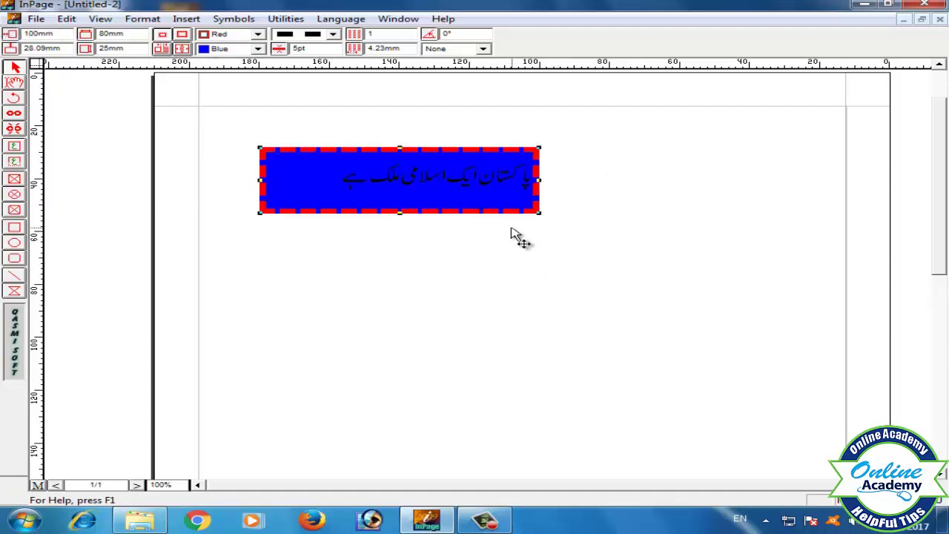
{"action": "double_click", "coordinate": [61, 34]}
{"action": "type", "text": "80"}
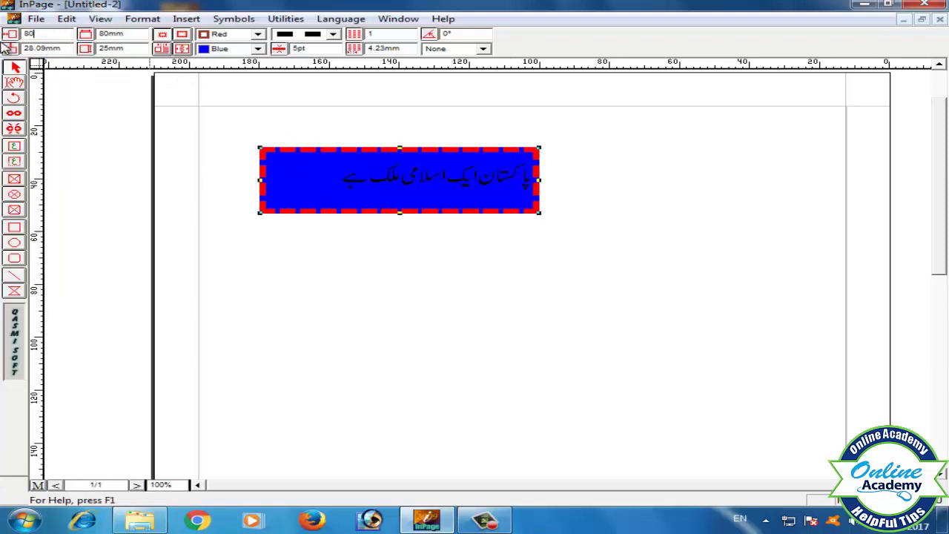
{"action": "key", "text": "Return"}
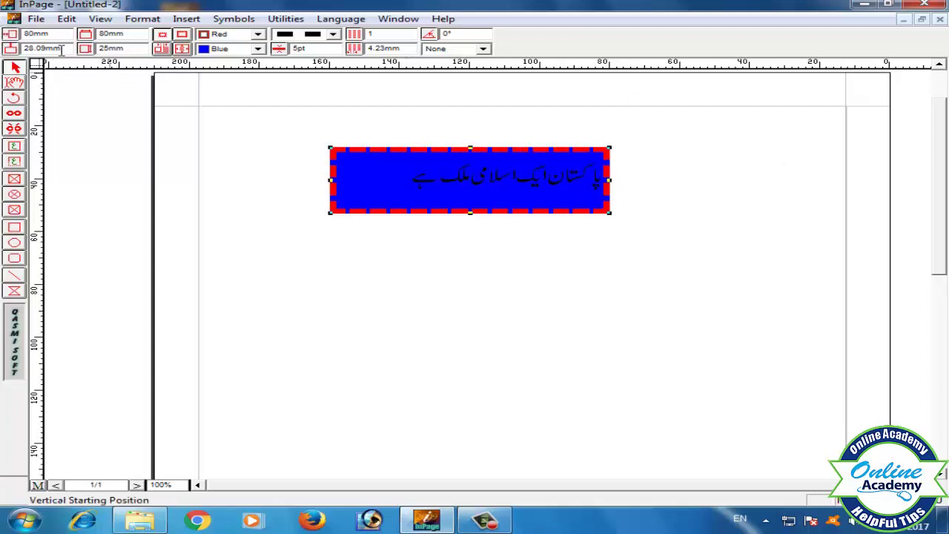
Try a vertical starting position of 35 mm for the text box, and set it to 20 mm
{"action": "left_click_drag", "start_coordinate": [53, 49], "coordinate": [21, 49]}
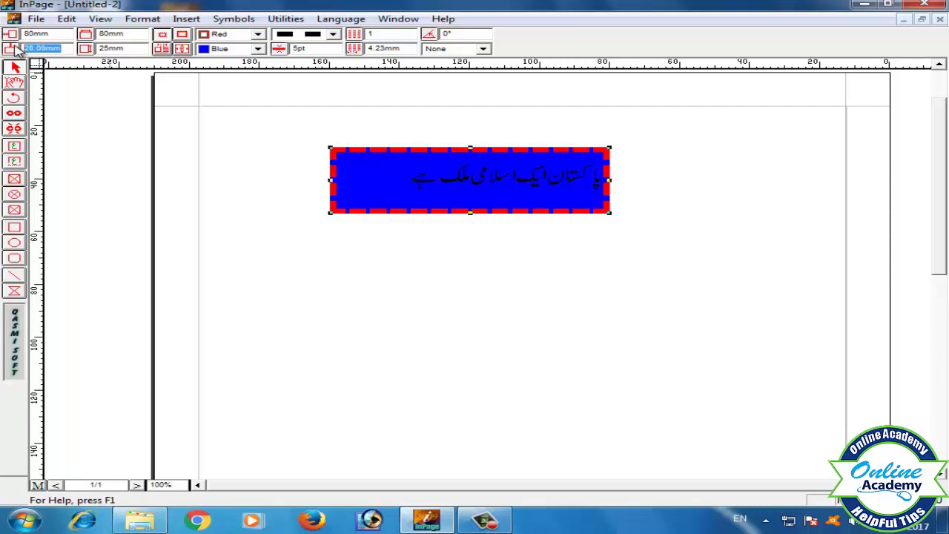
{"action": "type", "text": "35"}
{"action": "key", "text": "Return"}
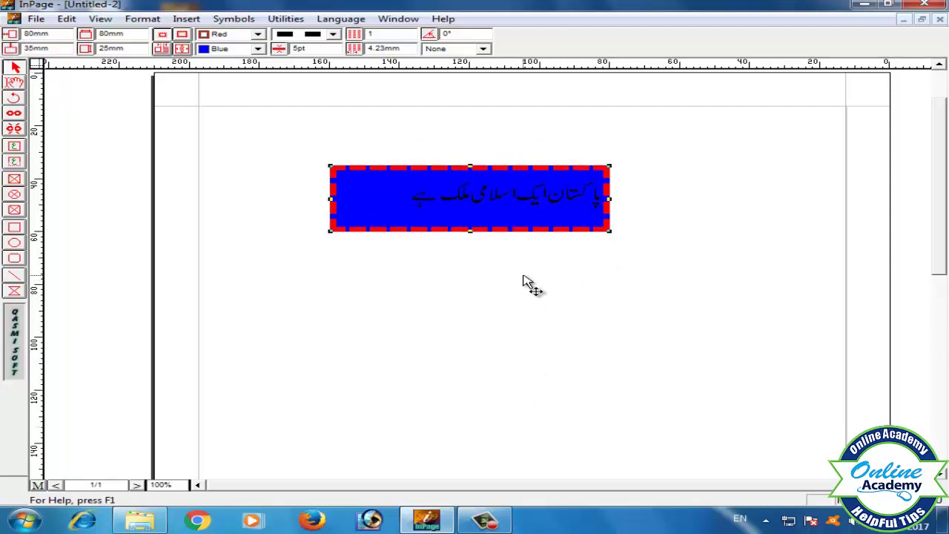
{"action": "double_click", "coordinate": [42, 48]}
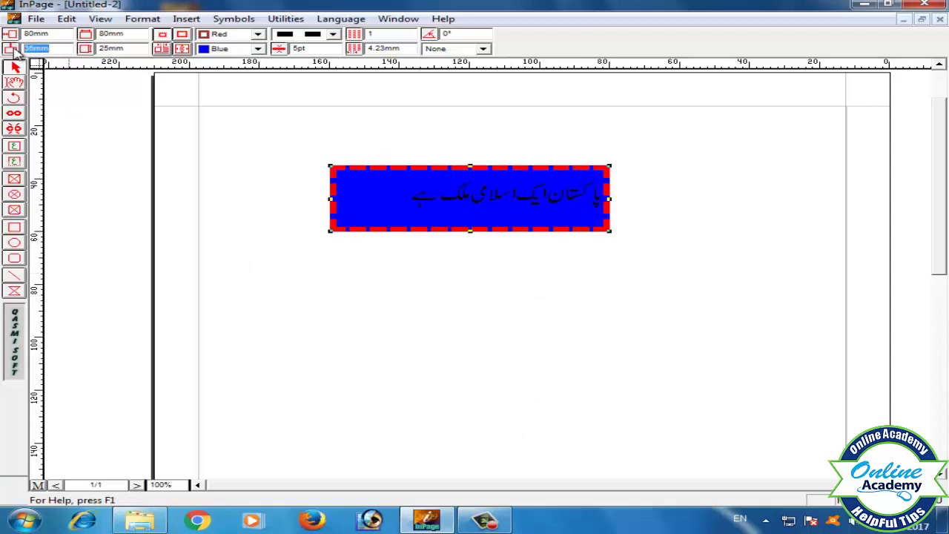
{"action": "type", "text": "20"}
{"action": "key", "text": "Return"}
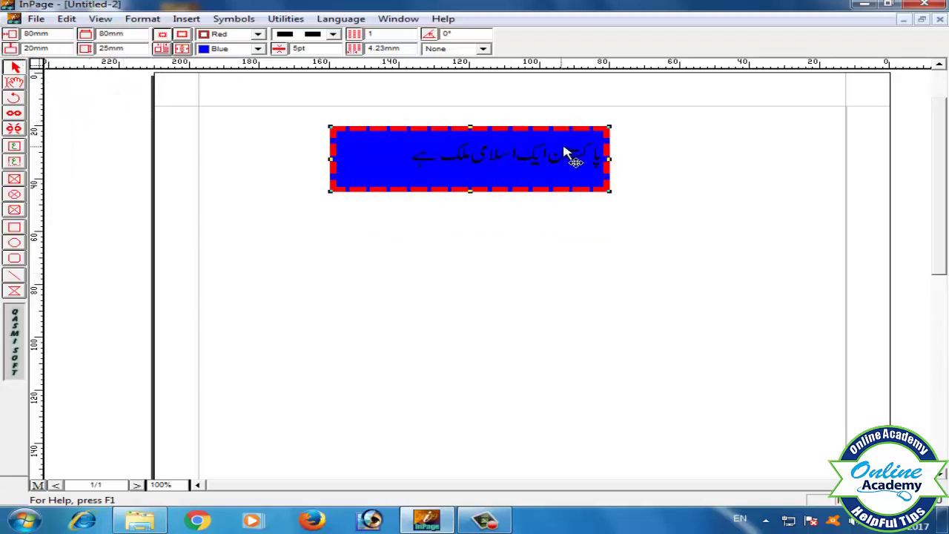
Move the blue text box to about 74 mm horizontally and 41 mm vertically, and rotate it freehand by about 0.4°
{"action": "left_click_drag", "start_coordinate": [457, 168], "coordinate": [476, 223]}
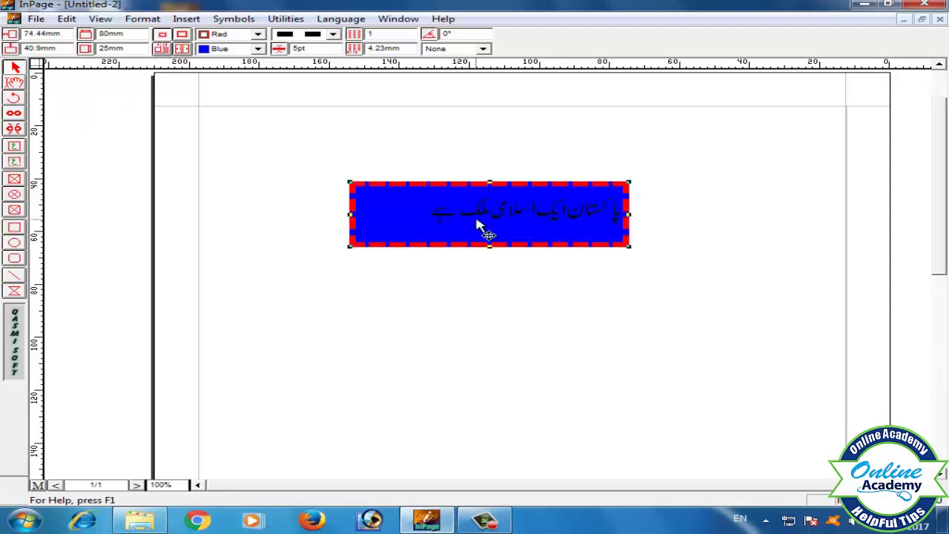
{"action": "left_click", "coordinate": [13, 99]}
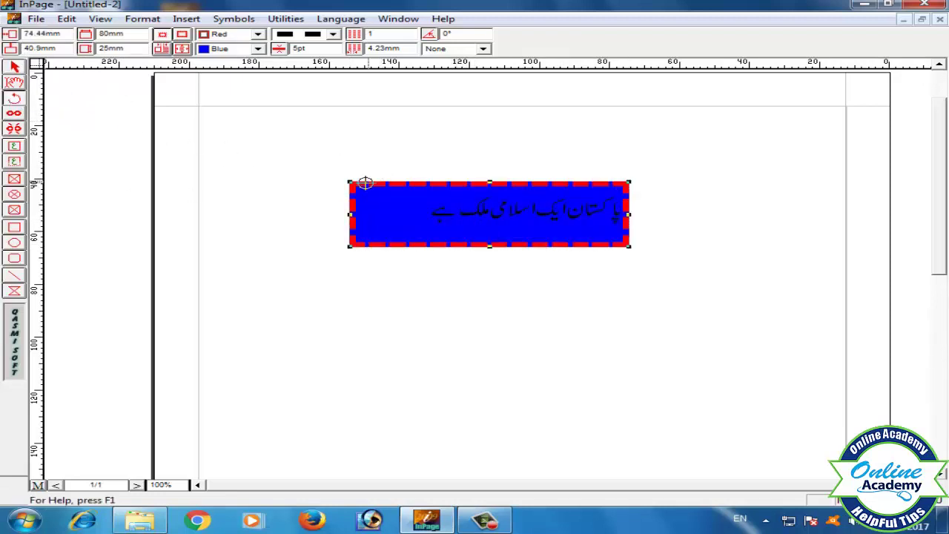
{"action": "left_click_drag", "start_coordinate": [354, 180], "coordinate": [490, 179]}
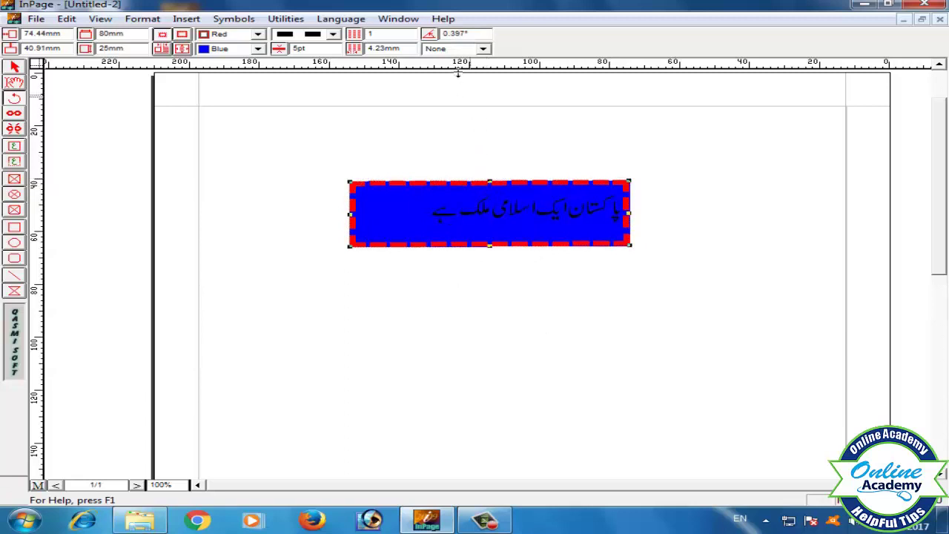
Try a rotation angle of 10° for the text box, and set it to 0°
{"action": "left_click_drag", "start_coordinate": [477, 33], "coordinate": [458, 32]}
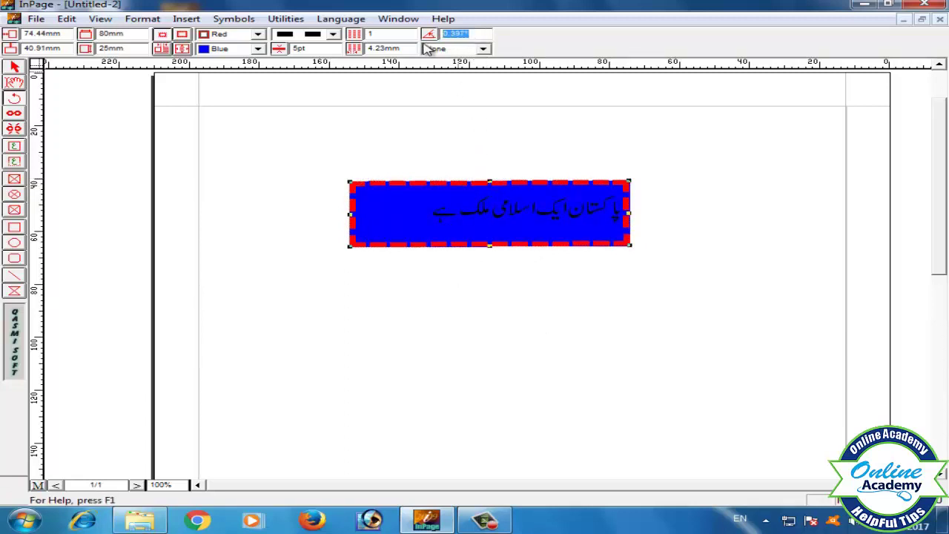
{"action": "type", "text": "10"}
{"action": "key", "text": "Return"}
{"action": "double_click", "coordinate": [447, 33]}
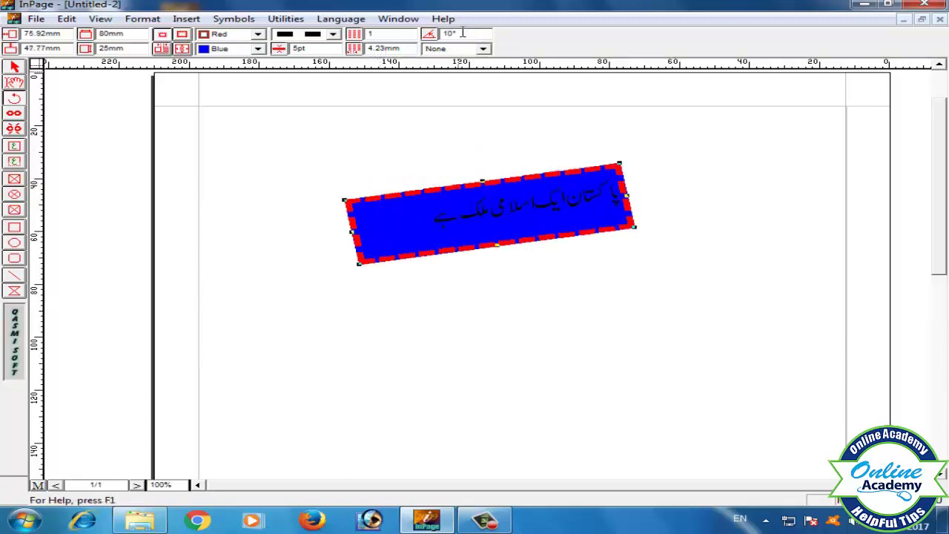
{"action": "type", "text": "0"}
{"action": "key", "text": "Return"}
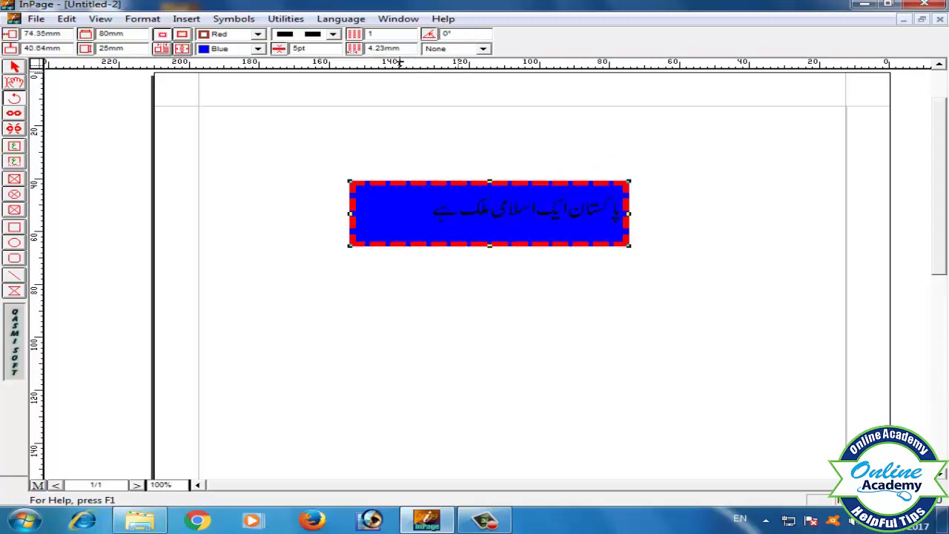
Change the text box's border to a solid line and set its thickness to 2 pt
{"action": "left_click", "coordinate": [335, 35]}
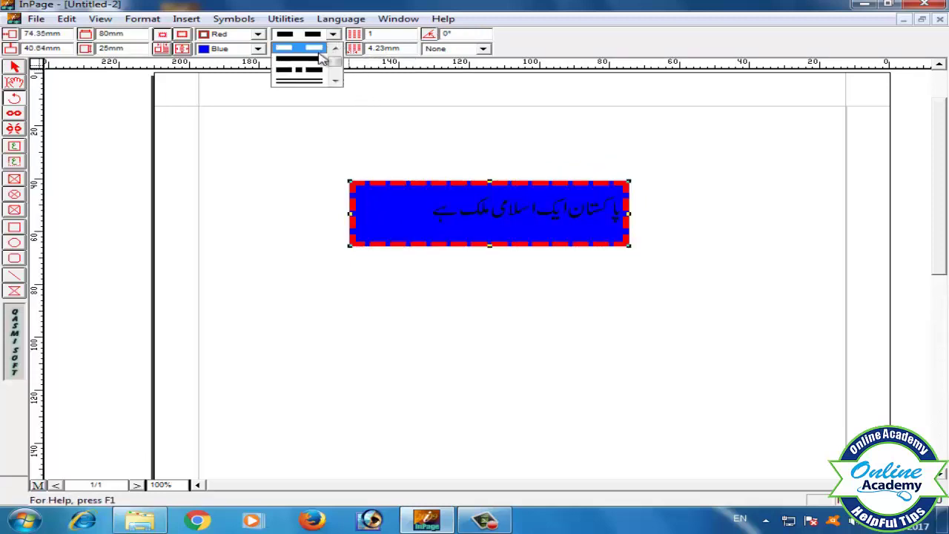
{"action": "scroll", "coordinate": [334, 63], "scroll_direction": "up", "scroll_amount": 1}
{"action": "left_click", "coordinate": [315, 60]}
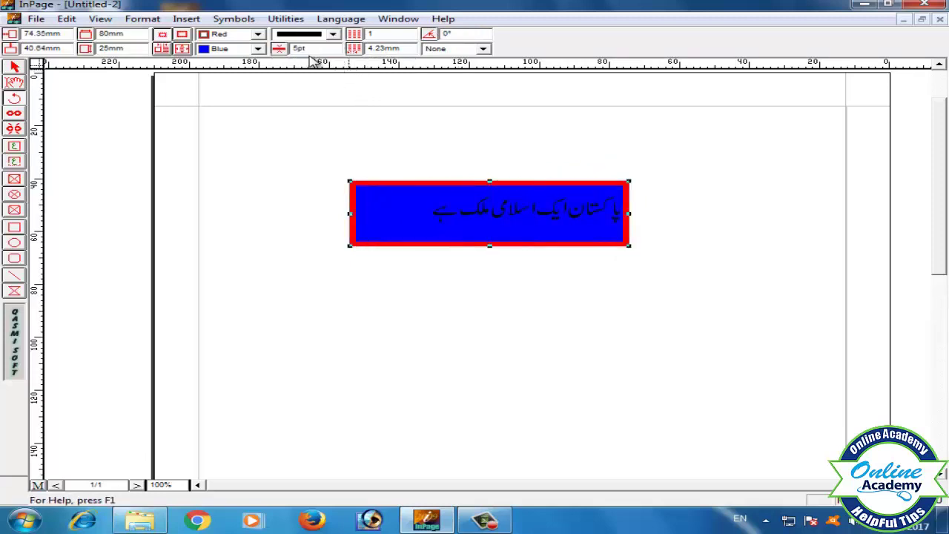
{"action": "left_click_drag", "start_coordinate": [321, 50], "coordinate": [270, 46]}
{"action": "type", "text": "2"}
{"action": "key", "text": "Return"}
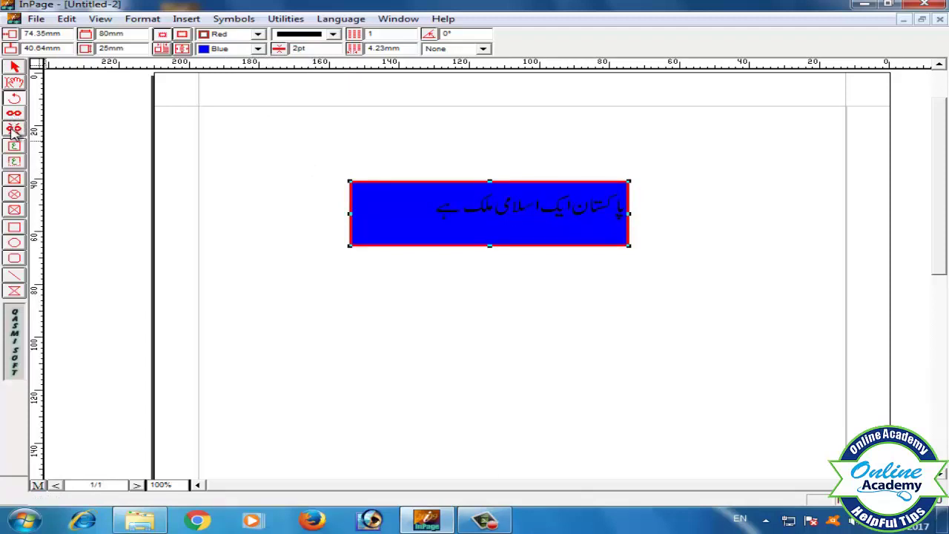
Move the blue text box to about 89 mm horizontally and 20 mm vertically, and narrow it to about 63 mm
{"action": "left_click", "coordinate": [503, 223]}
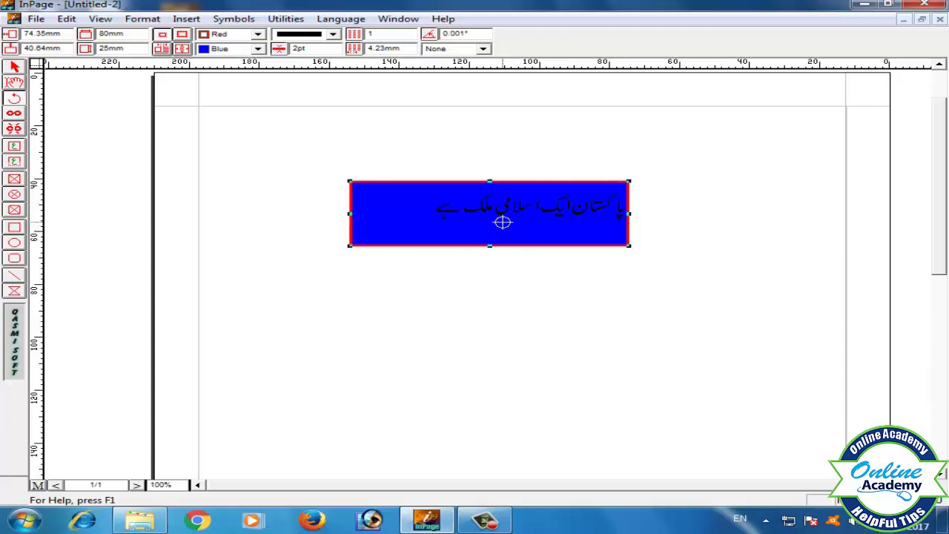
{"action": "left_click", "coordinate": [15, 67]}
{"action": "left_click_drag", "start_coordinate": [481, 223], "coordinate": [430, 170]}
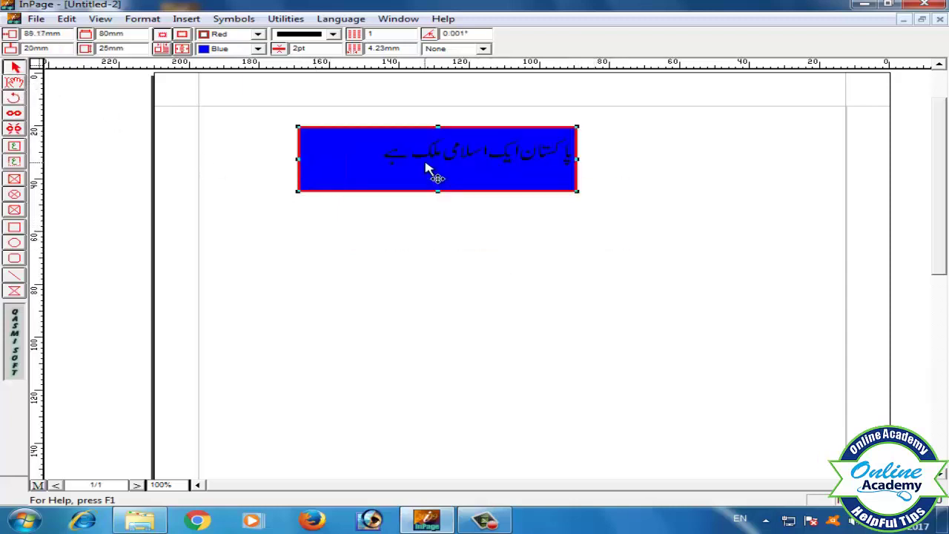
{"action": "left_click", "coordinate": [289, 159]}
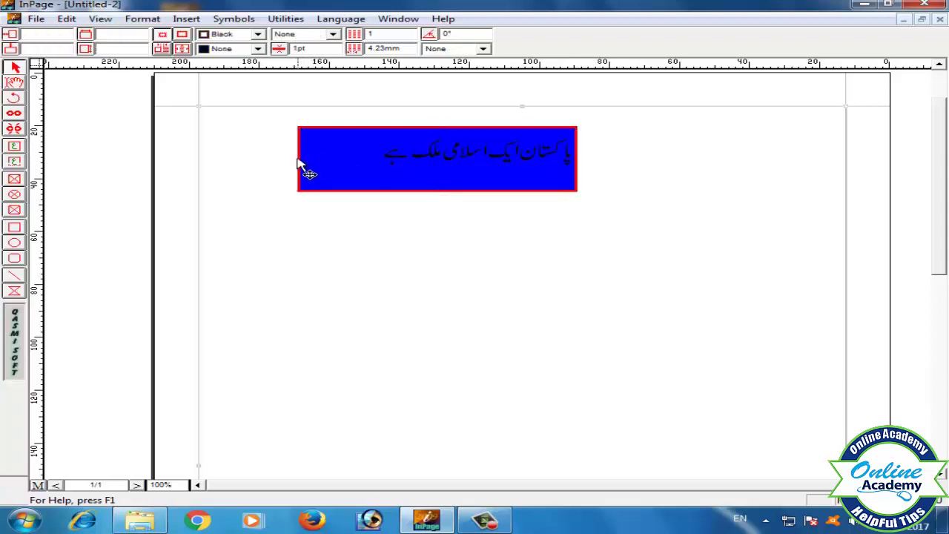
{"action": "left_click", "coordinate": [324, 169]}
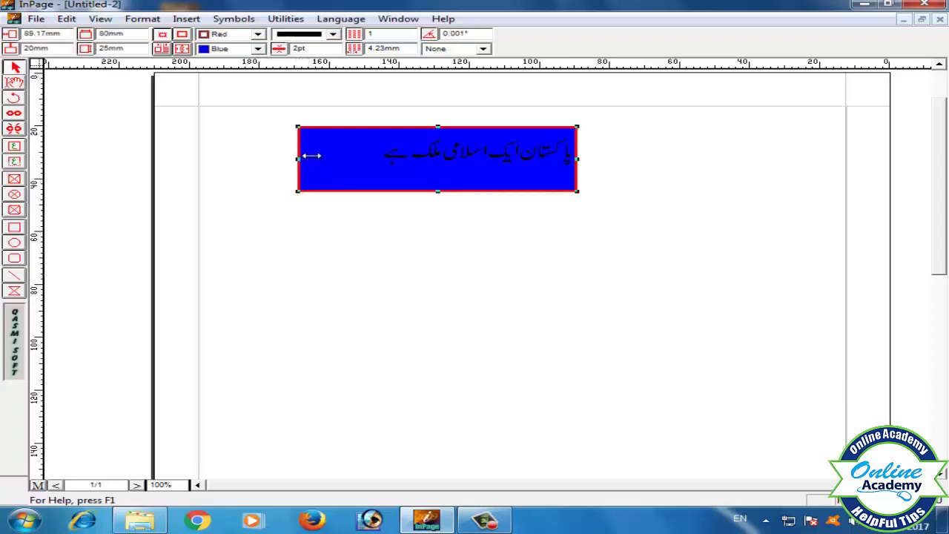
{"action": "left_click_drag", "start_coordinate": [310, 156], "coordinate": [356, 158]}
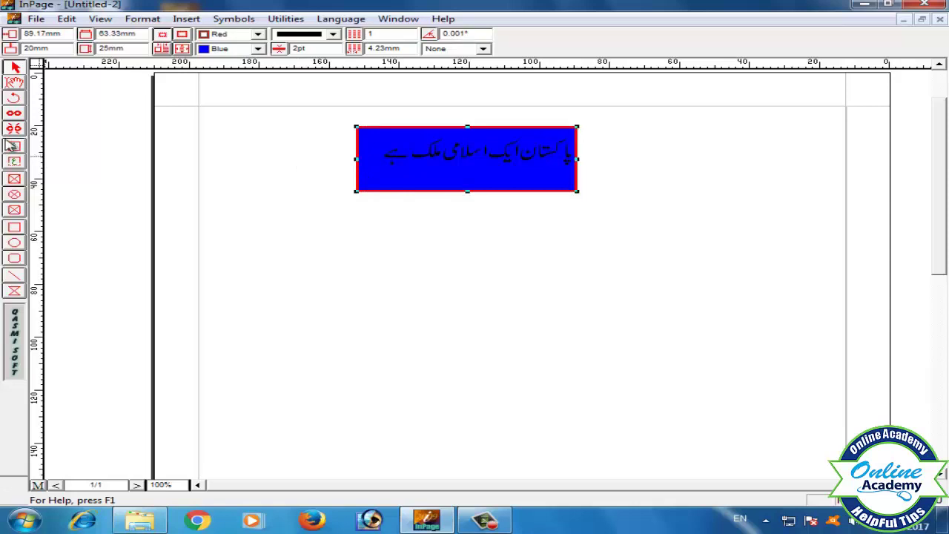
Draw a second text box about 60 mm wide and 21 mm high, and place it just below the blue one
{"action": "left_click", "coordinate": [13, 146]}
{"action": "left_click_drag", "start_coordinate": [510, 221], "coordinate": [722, 287]}
{"action": "key", "text": "Escape"}
{"action": "mouse_move", "coordinate": [624, 256]}
{"action": "left_mouse_down"}
{"action": "mouse_move", "coordinate": [621, 239]}
{"action": "mouse_move", "coordinate": [614, 259]}
{"action": "left_mouse_up"}
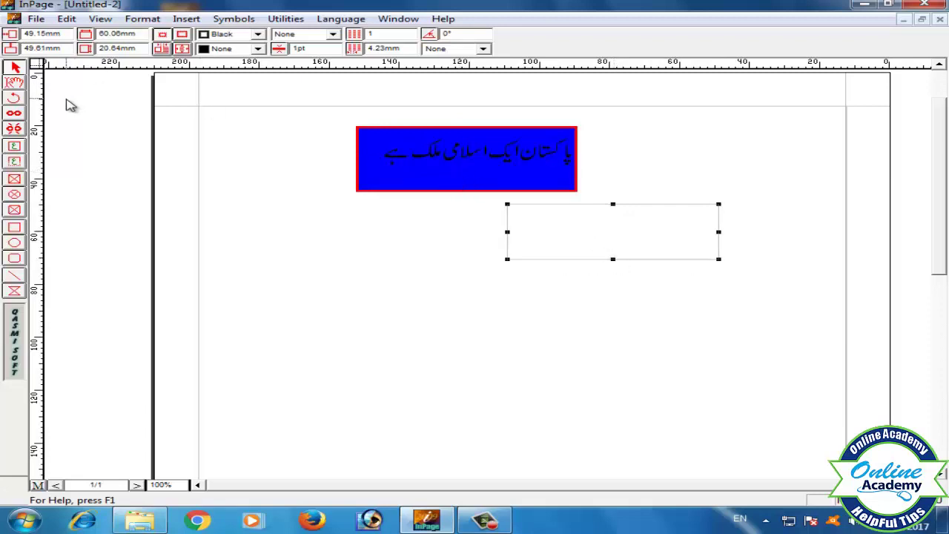
Link the blue text box to the empty one so that text flows from the first into the second
{"action": "left_click", "coordinate": [456, 169]}
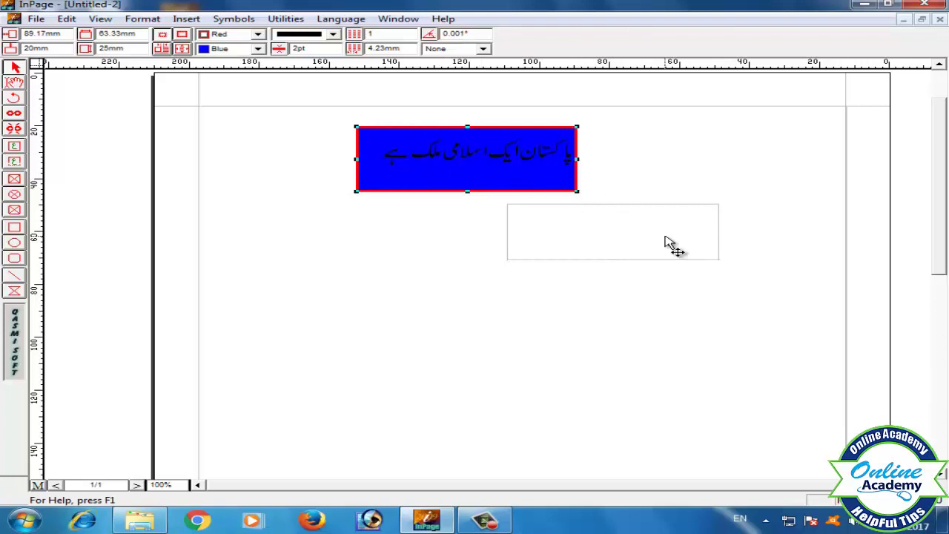
{"action": "left_click", "coordinate": [14, 113]}
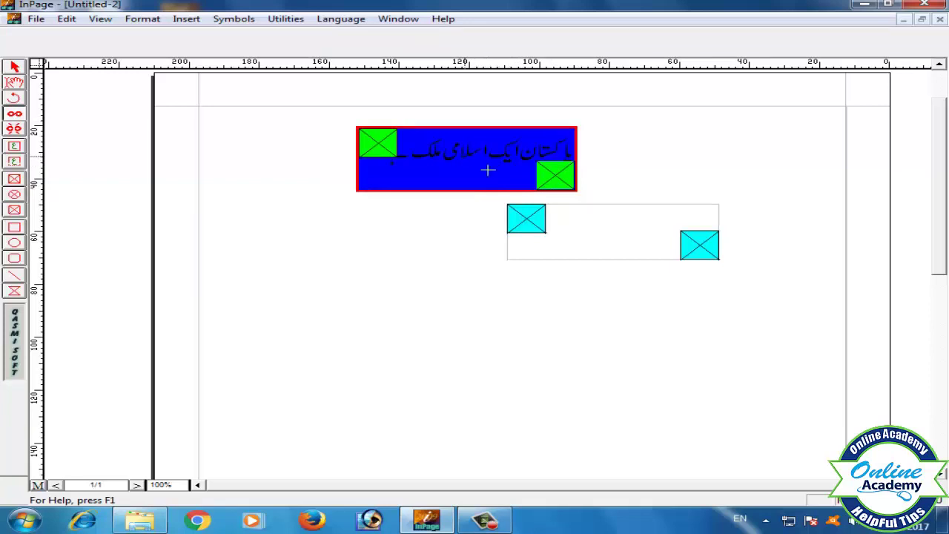
{"action": "left_click", "coordinate": [592, 224]}
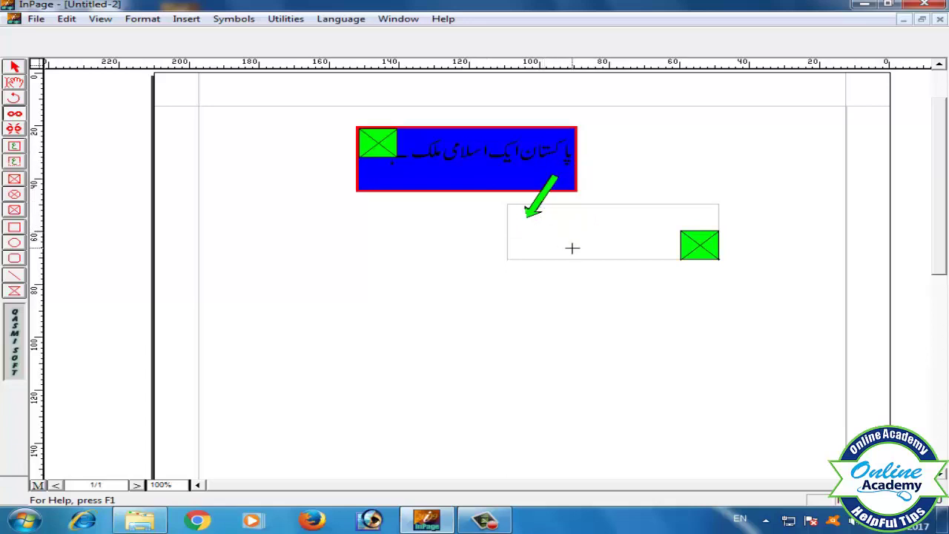
Widen the blue text box to about 79 mm by extending its left edge
{"action": "left_click", "coordinate": [14, 82]}
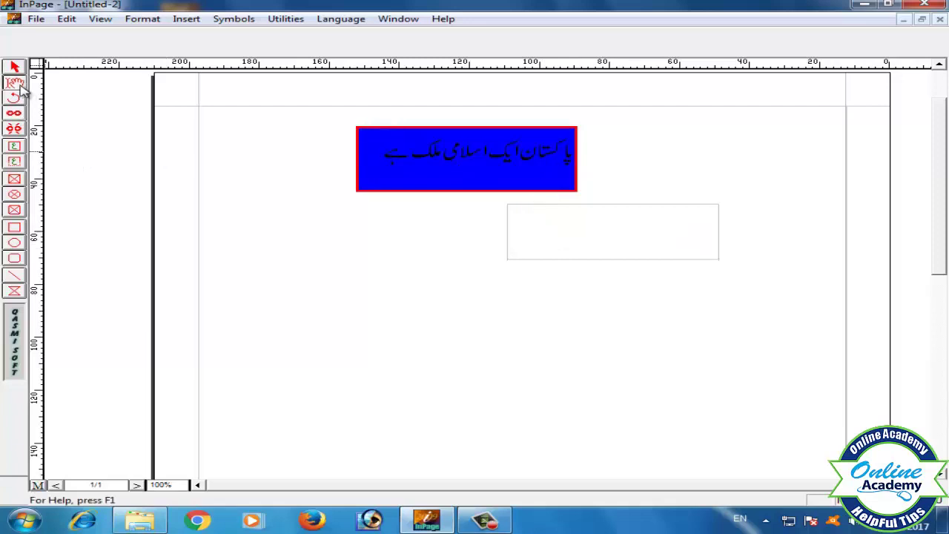
{"action": "left_click", "coordinate": [383, 157]}
{"action": "left_click", "coordinate": [14, 67]}
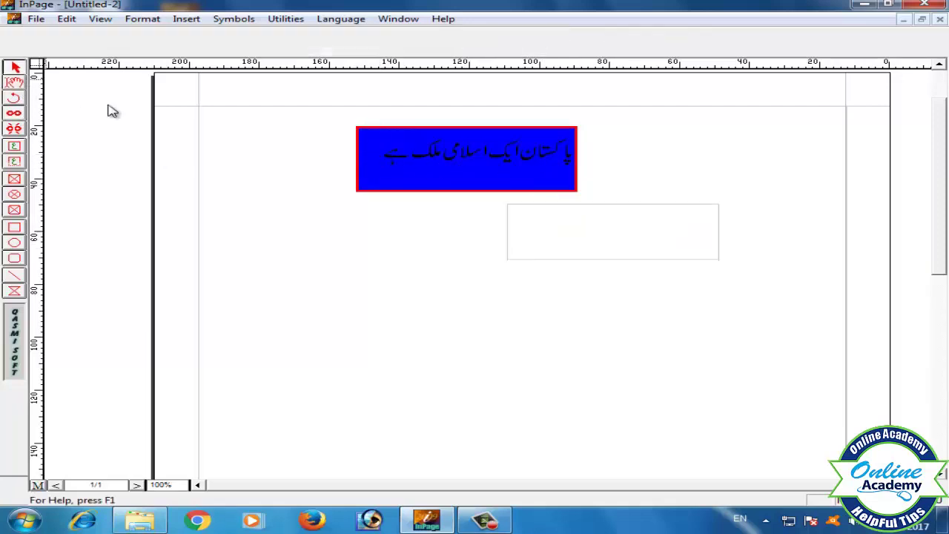
{"action": "left_click", "coordinate": [363, 182]}
{"action": "left_click", "coordinate": [366, 183]}
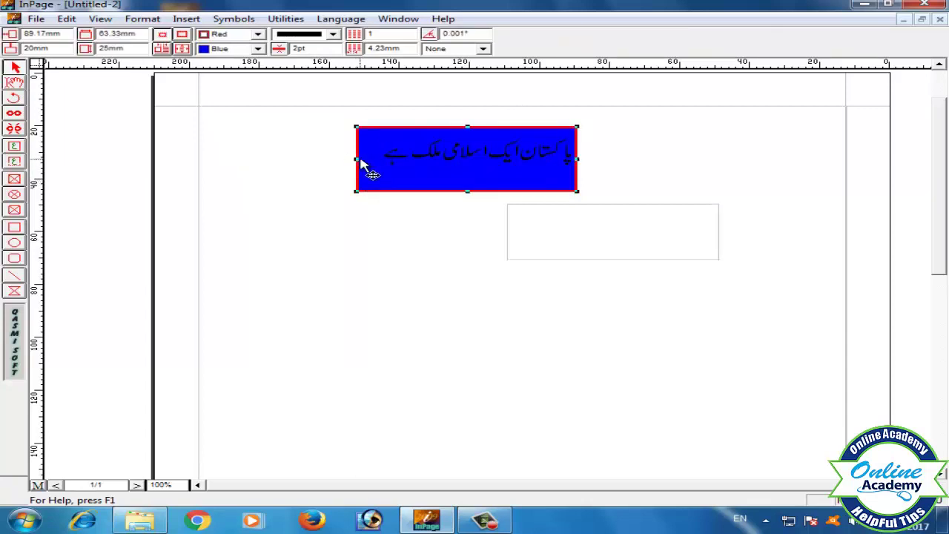
{"action": "left_click_drag", "start_coordinate": [359, 157], "coordinate": [301, 155]}
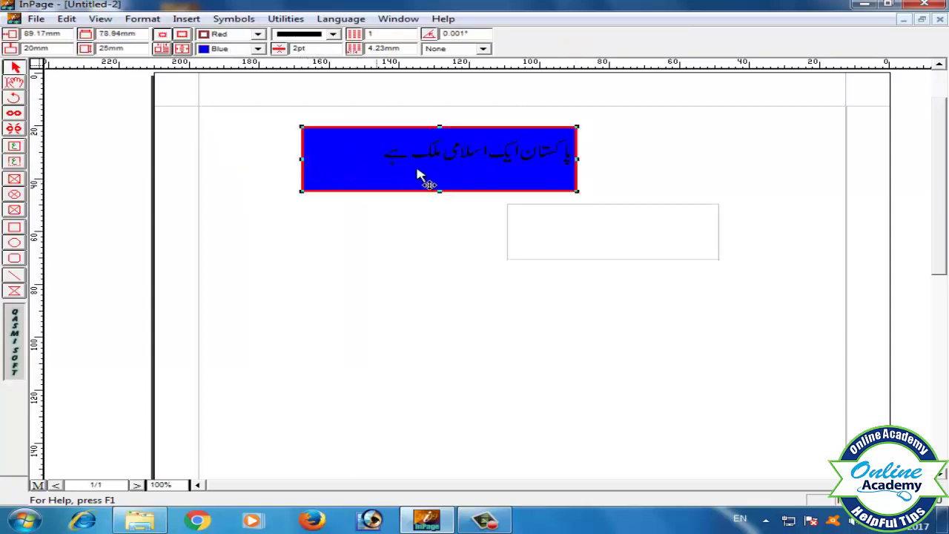
Add the text "اور دنیا کا چھٹا بڑا ملک ہے" after the existing sentence in the linked text boxes
{"action": "left_click", "coordinate": [15, 82]}
{"action": "left_click", "coordinate": [377, 156]}
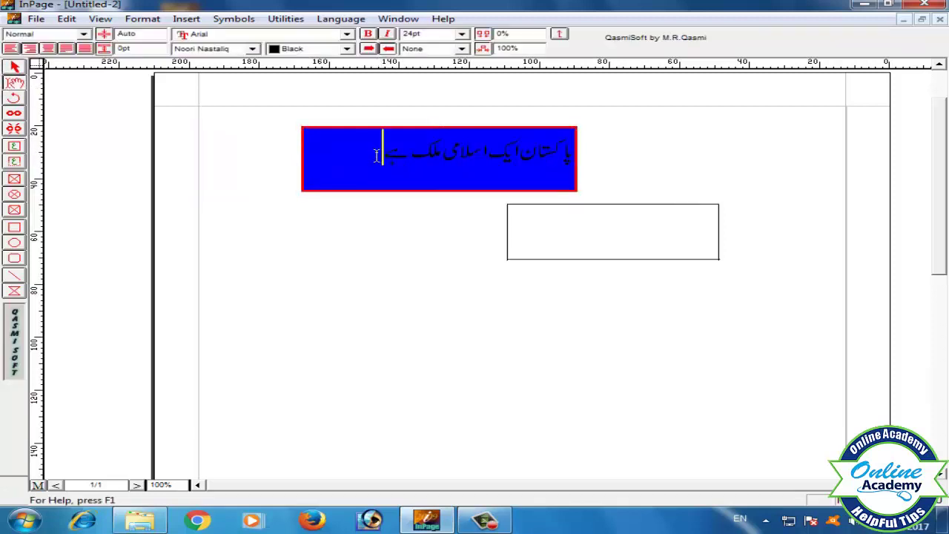
{"action": "key", "text": "ctrl+a"}
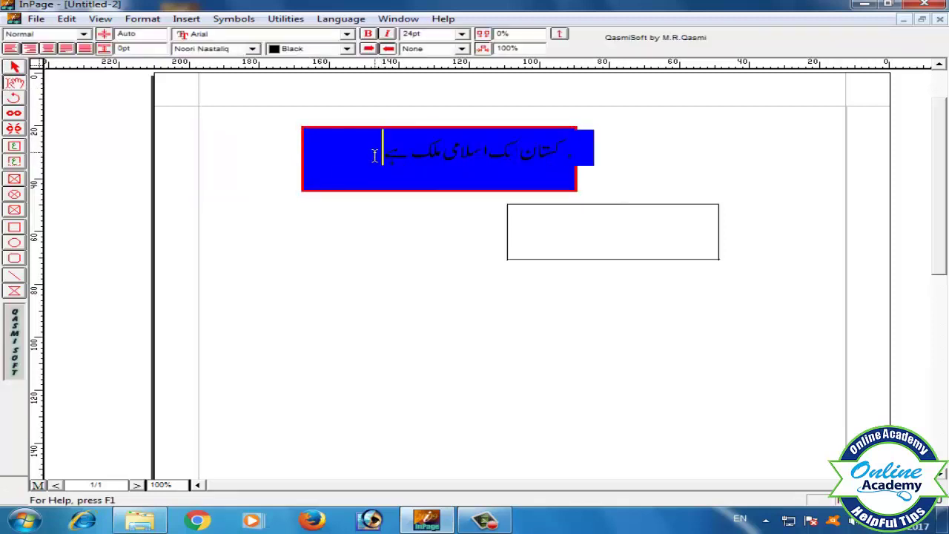
{"action": "type", "text": "اور دنیا کا"}
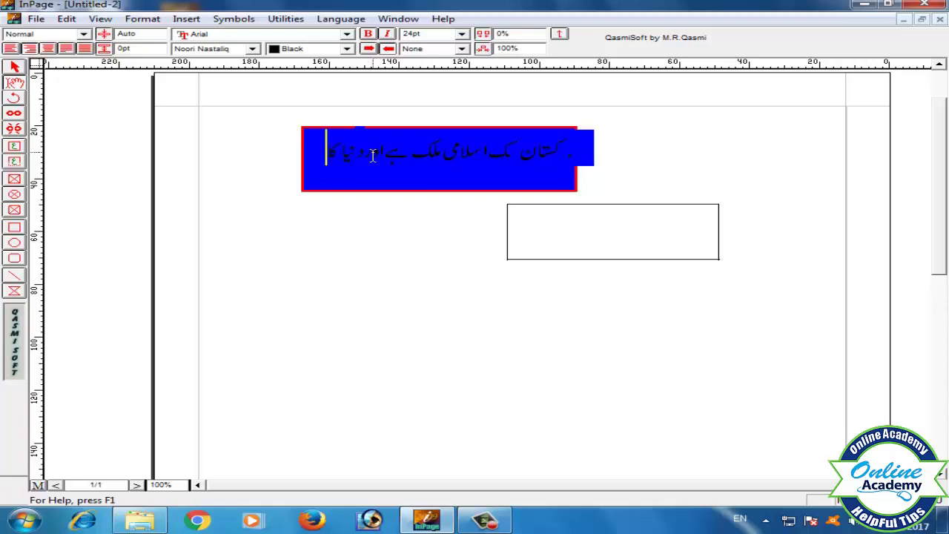
{"action": "type", "text": " پہلا"}
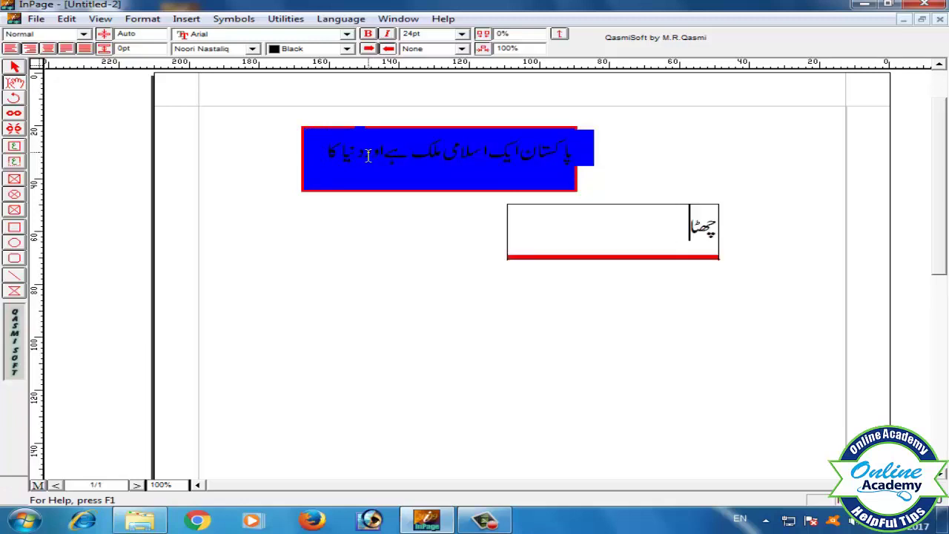
{"action": "type", "text": " بڑا ملک"}
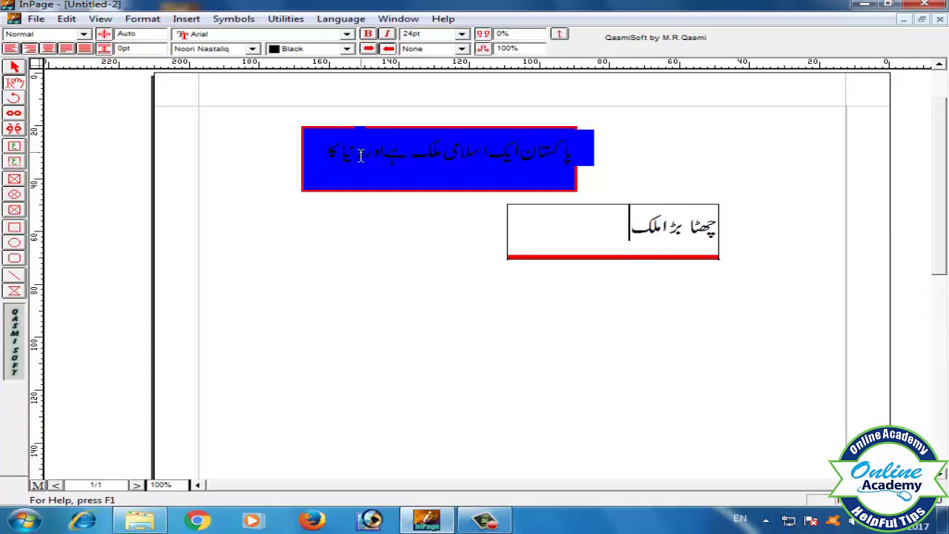
{"action": "type", "text": " ہے"}
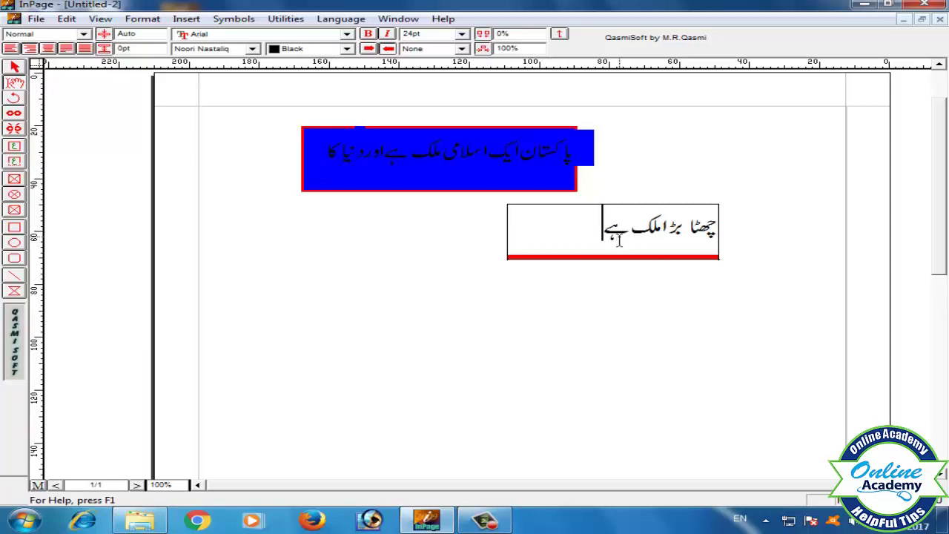
Break the link between the blue text box and the second text box
{"action": "left_click", "coordinate": [11, 113]}
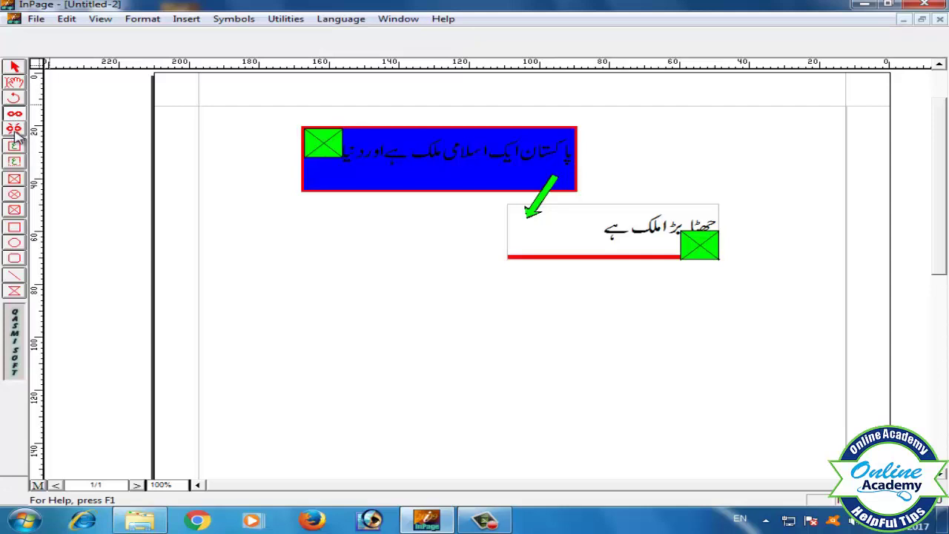
{"action": "left_click", "coordinate": [15, 130]}
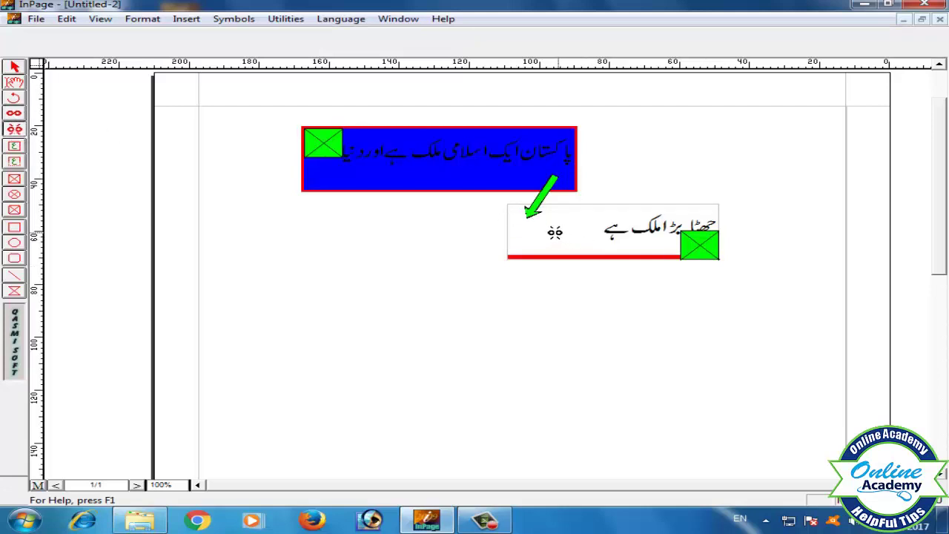
{"action": "left_click", "coordinate": [555, 232]}
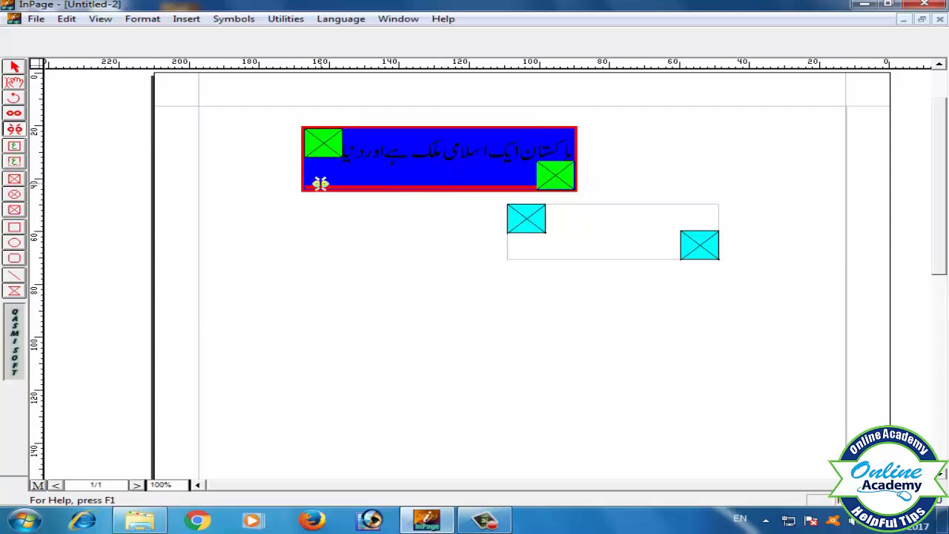
Set the blue text box's fill color to White and its border style to None
{"action": "left_click", "coordinate": [14, 67]}
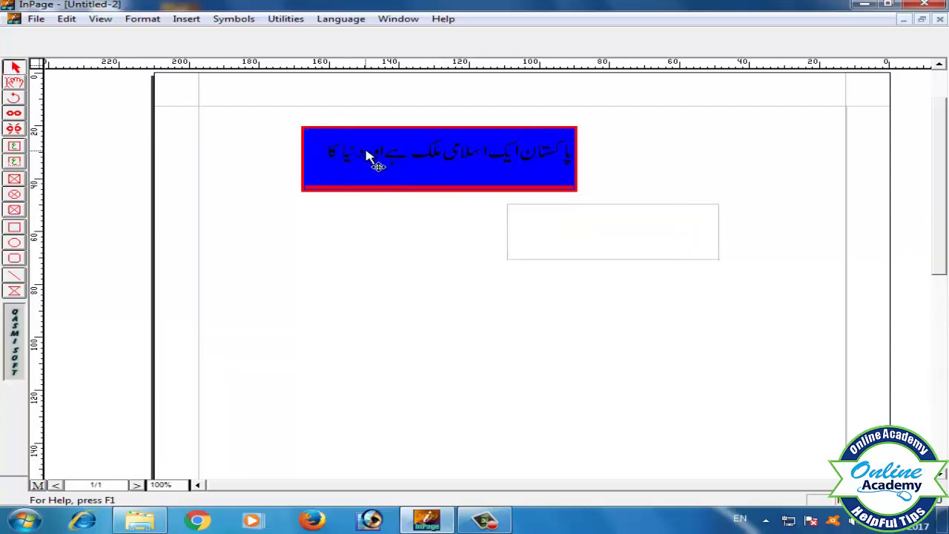
{"action": "left_click", "coordinate": [368, 156]}
{"action": "left_click", "coordinate": [258, 48]}
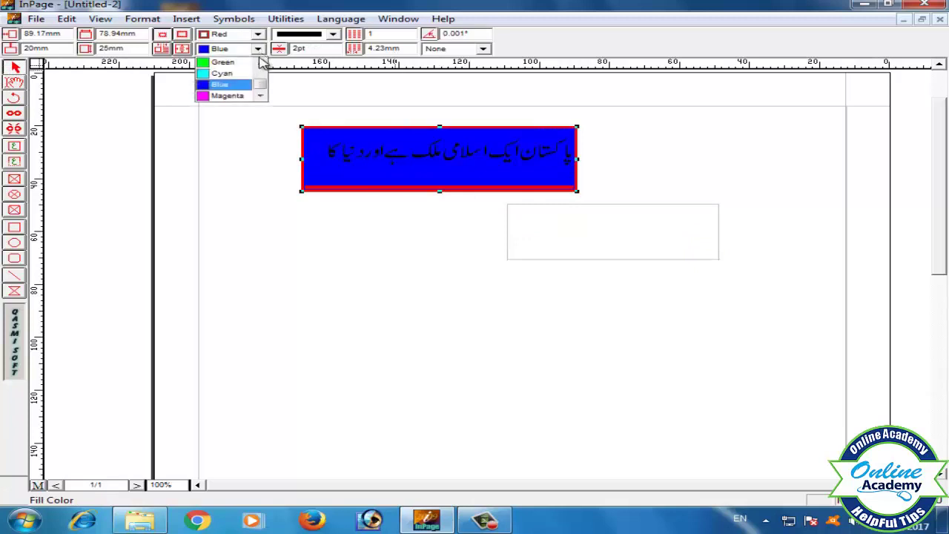
{"action": "left_click_drag", "start_coordinate": [260, 85], "coordinate": [261, 64]}
{"action": "left_click", "coordinate": [217, 74]}
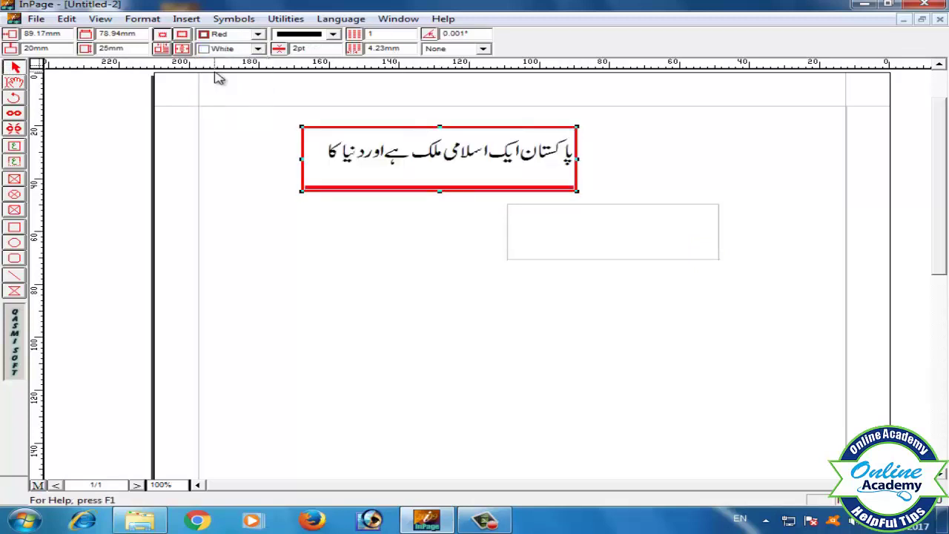
{"action": "left_click", "coordinate": [333, 34]}
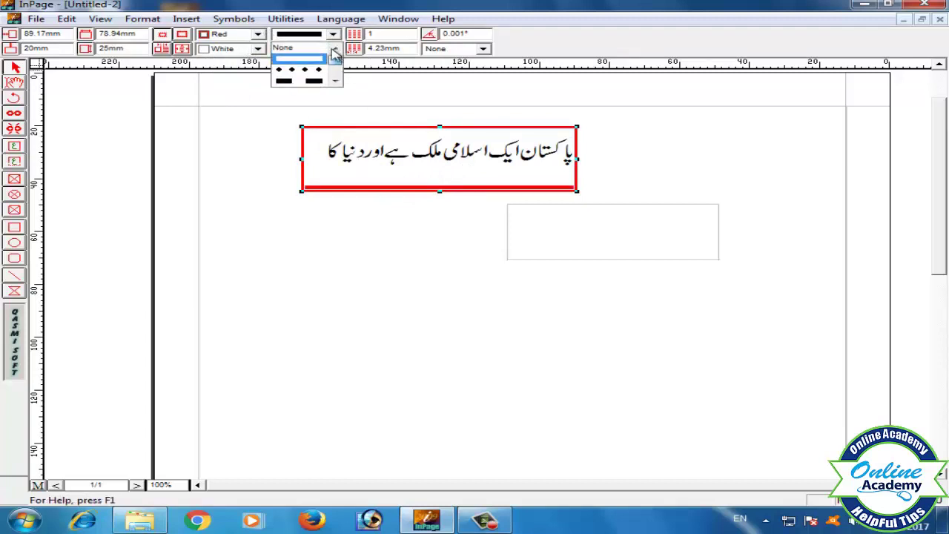
{"action": "left_click", "coordinate": [289, 47]}
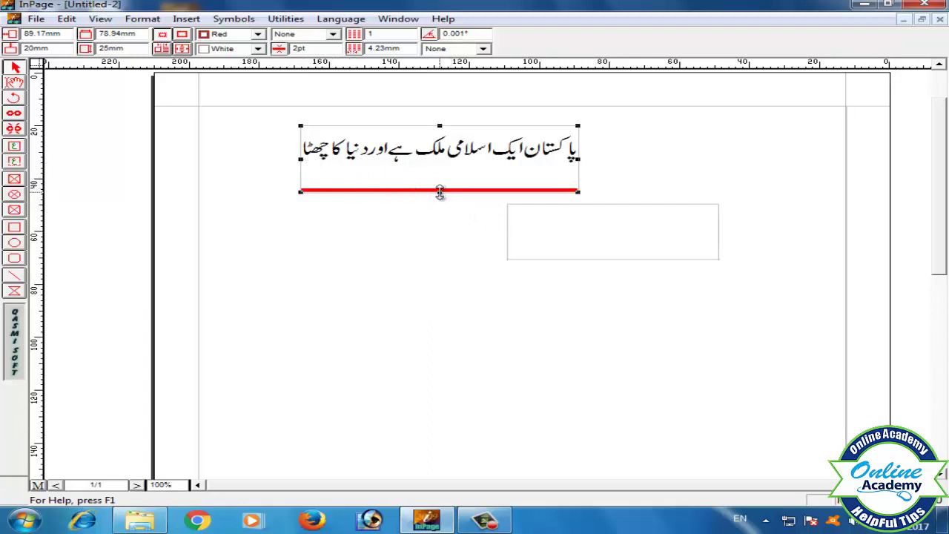
Enlarge the text box holding the Urdu sentence to about 99 mm wide and 37 mm high
{"action": "left_click_drag", "start_coordinate": [440, 192], "coordinate": [440, 225]}
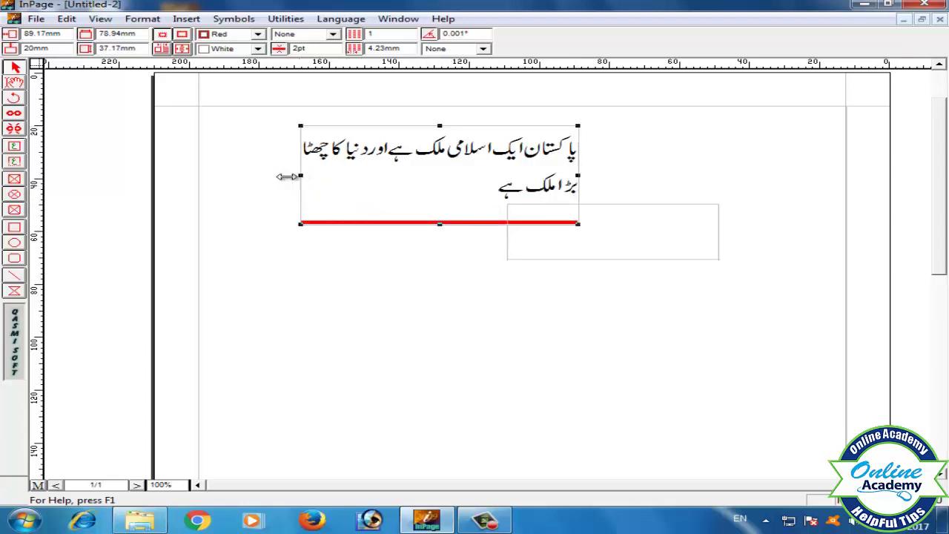
{"action": "left_click_drag", "start_coordinate": [288, 176], "coordinate": [232, 176]}
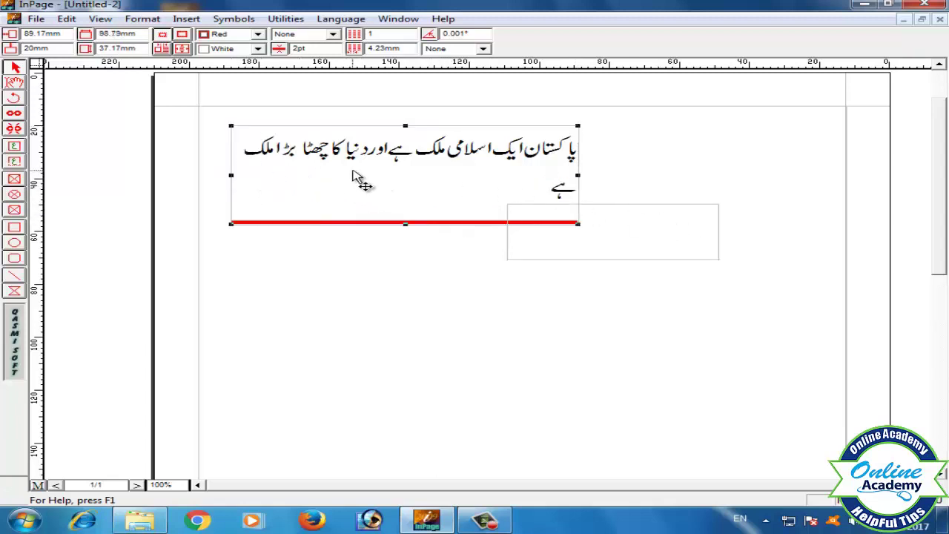